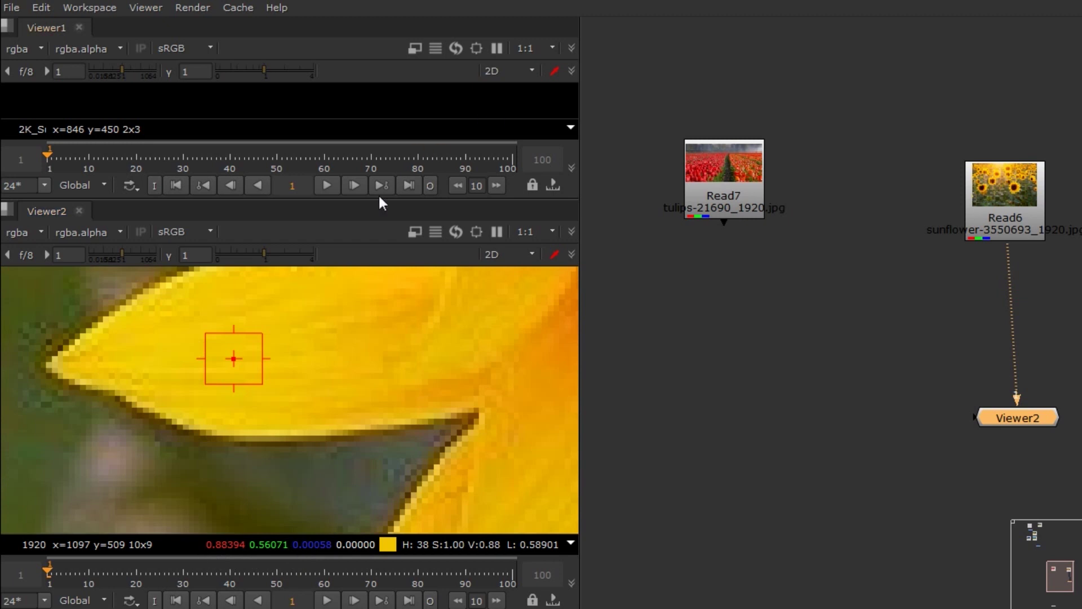
- Enlarge the upper viewer pane and show the tulips image in Viewer1
drag(353, 198, 351, 476)
scroll(830, 361, down, 3)
middle_drag(814, 381, 821, 418)
middle_click(437, 277)
click(770, 279)
key(1)
- Add a HueCorrect node directly below the tulips Read node, feeding the viewer
key(Tab)
key(Return)
drag(903, 26, 558, 249)
drag(813, 412, 790, 369)
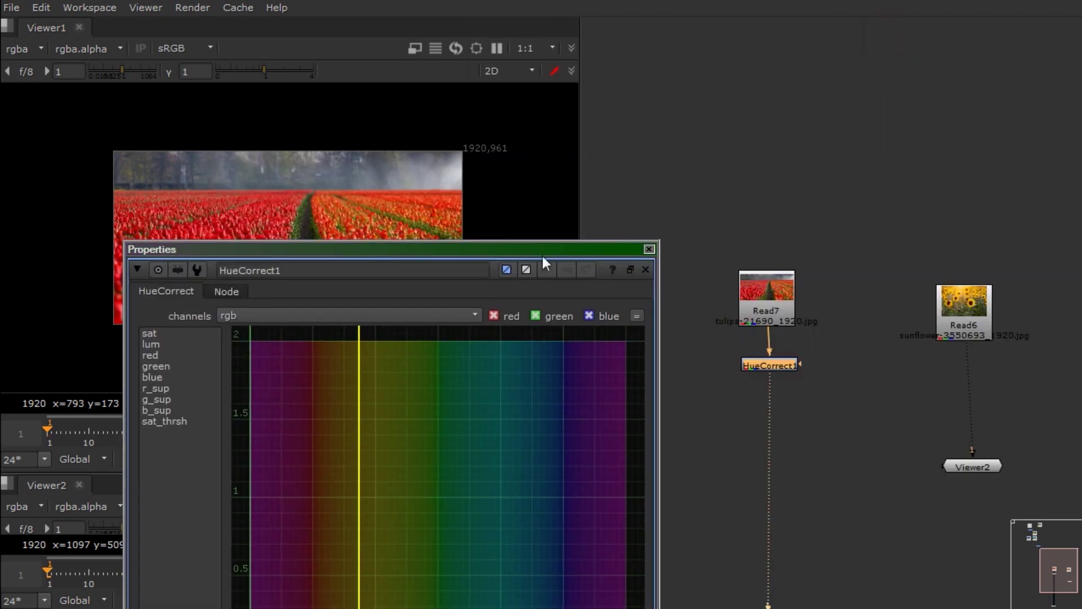
- Sample a red tulip petal in the viewer to mark its hue on the HueCorrect graph
drag(542, 252, 709, 266)
scroll(196, 246, up, 6)
middle_drag(197, 248, 68, 227)
middle_drag(507, 194, 271, 157)
scroll(271, 159, up, 3)
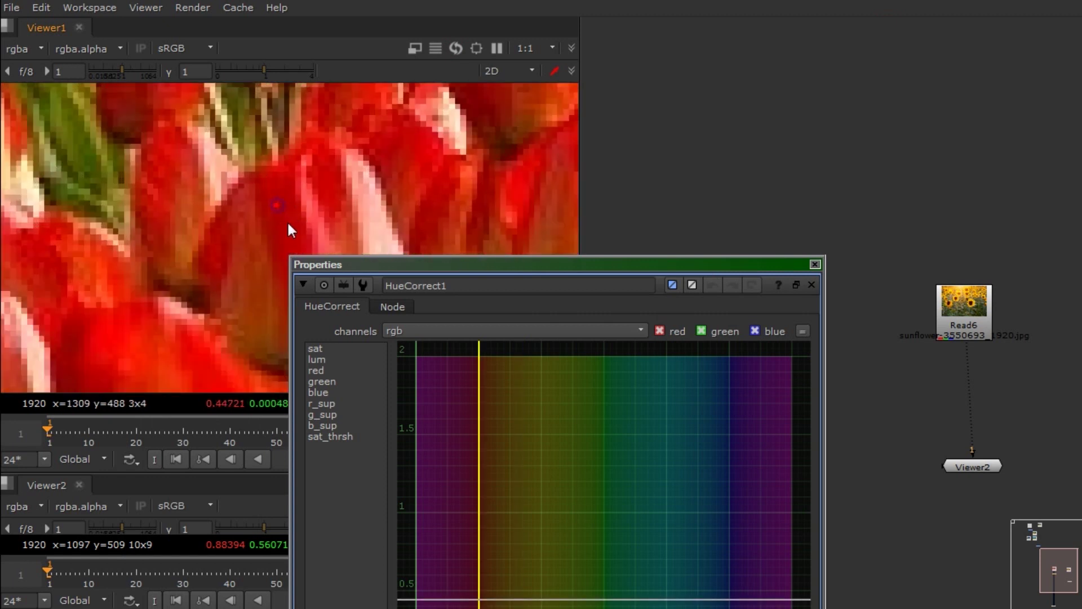
drag(632, 264, 505, 32)
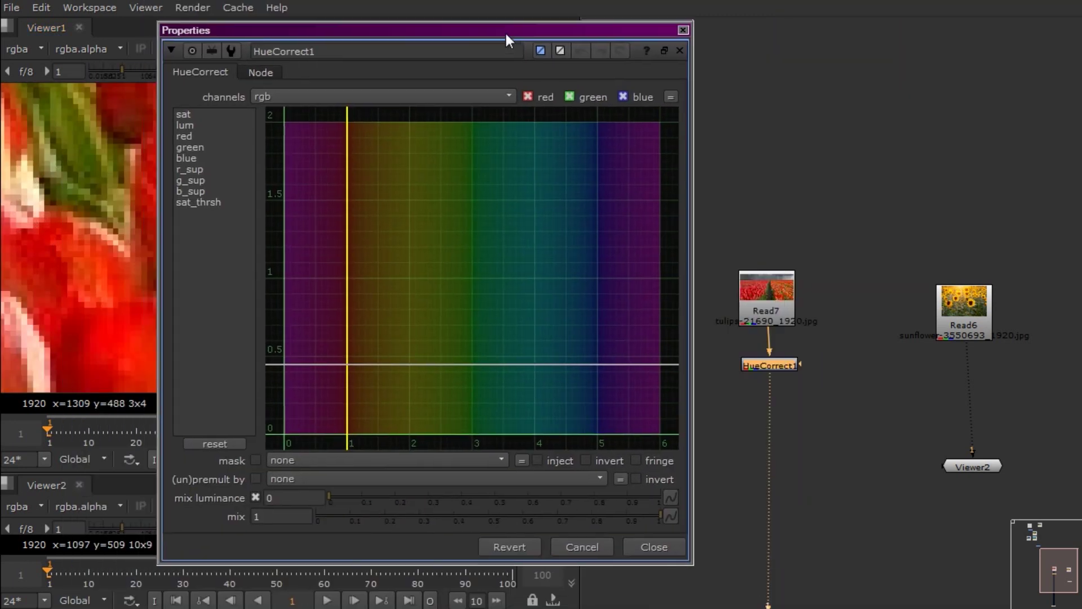
- Pull the saturation curve's point at hue 1 well below zero to desaturate the red tulips, and close the node's settings
click(192, 116)
drag(348, 278, 344, 479)
scroll(109, 243, down, 8)
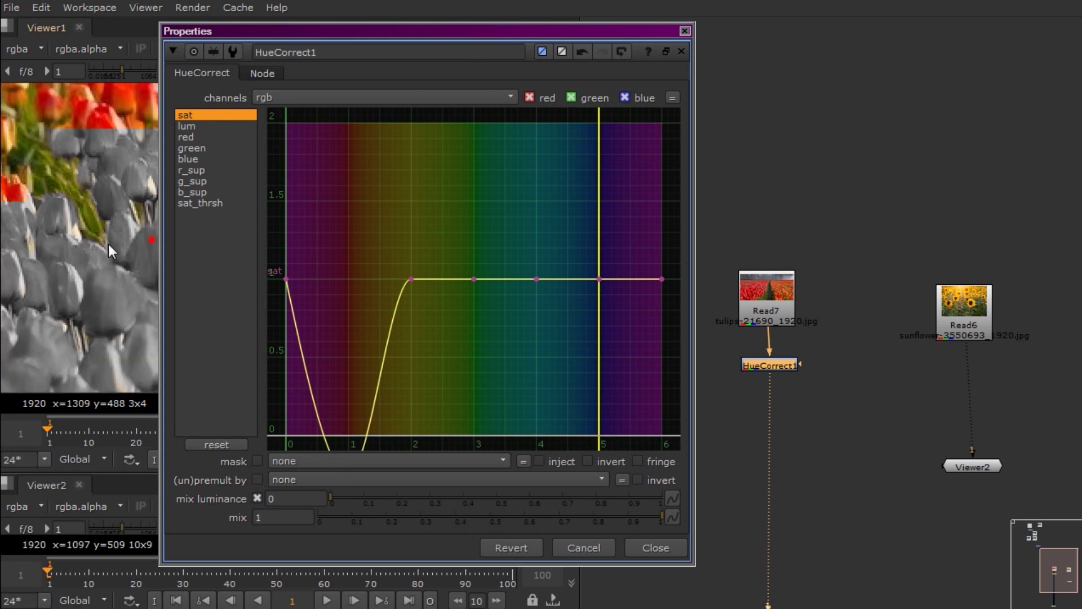
drag(378, 33, 587, 31)
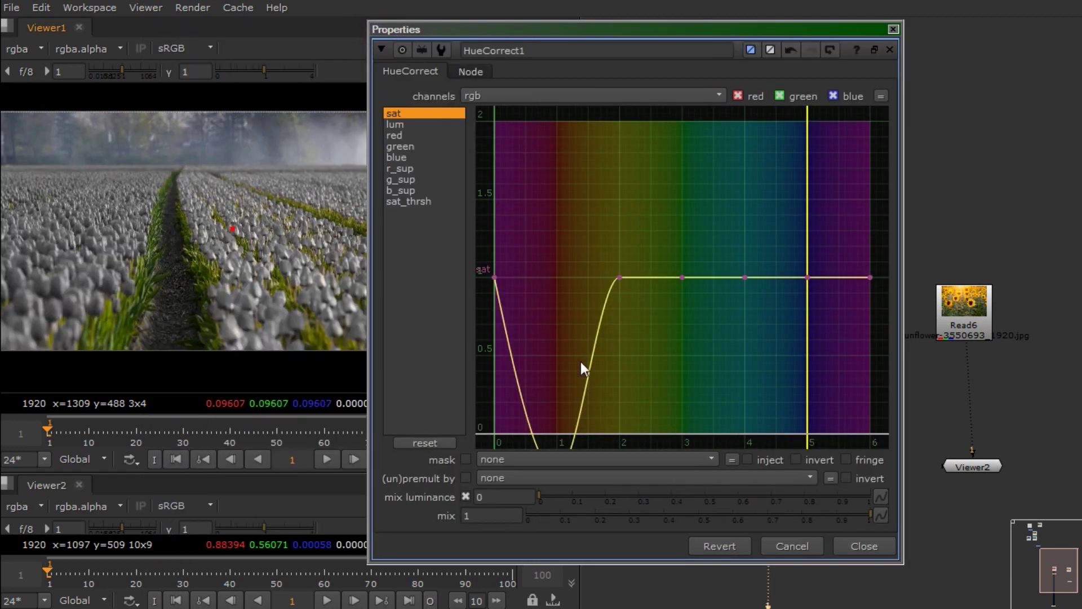
middle_drag(638, 355, 686, 193)
drag(564, 316, 564, 341)
click(893, 29)
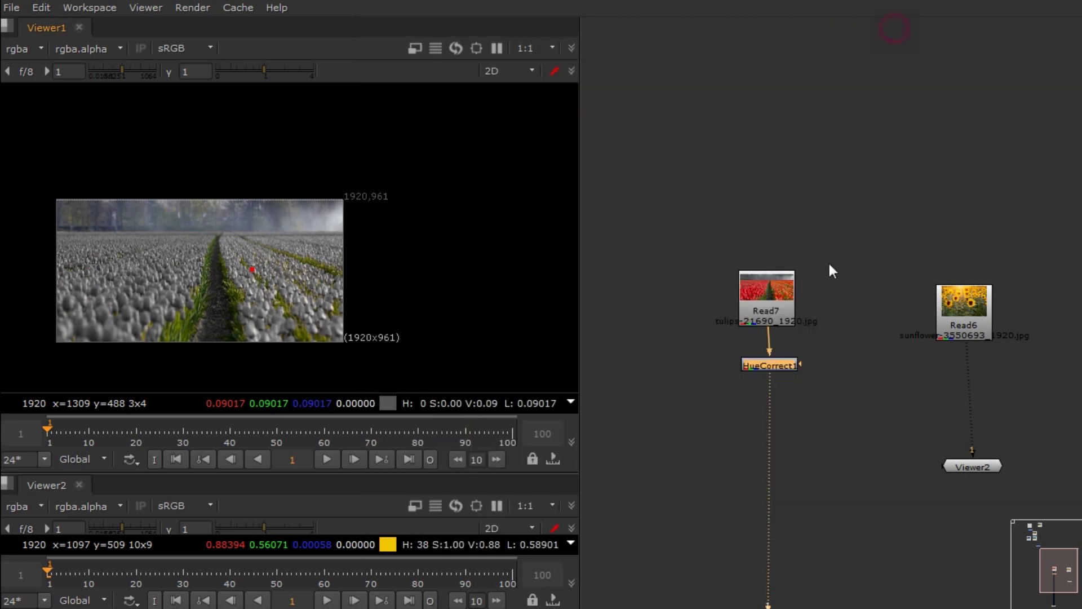
- Move HueCorrect1 aside and add a Merge node with HueCorrect1 as input A and the tulips Read as input B
drag(757, 366, 693, 357)
middle_drag(758, 380, 792, 381)
scroll(800, 381, up, 3)
click(848, 381)
key(Tab)
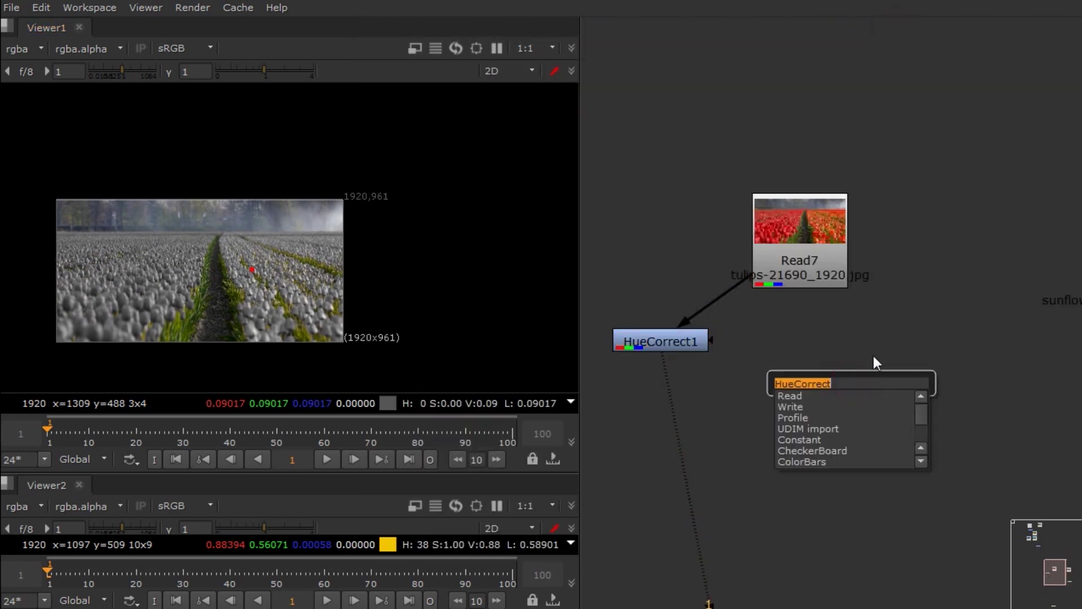
text(me)
key(Return)
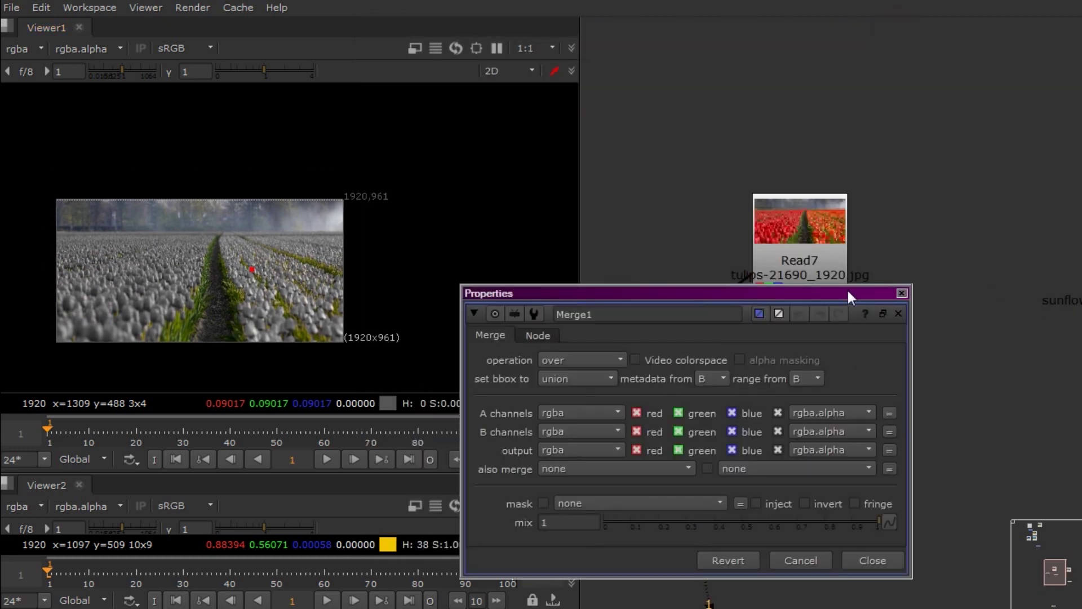
drag(847, 289, 575, 422)
click(850, 346)
click(858, 378)
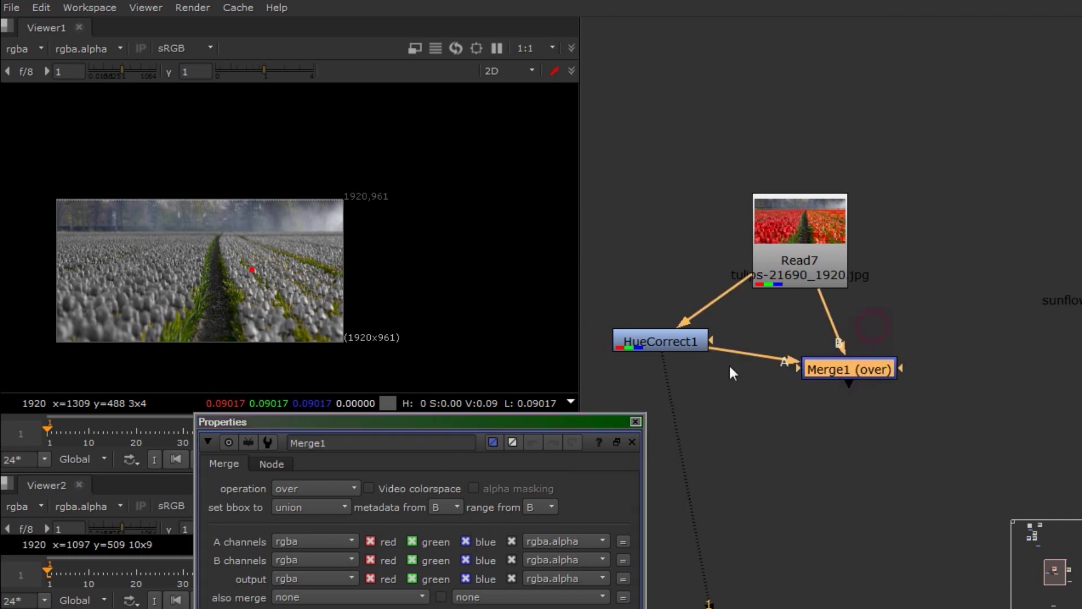
- Set the Merge node's operation to difference and close its settings
double_click(858, 377)
click(394, 254)
click(413, 83)
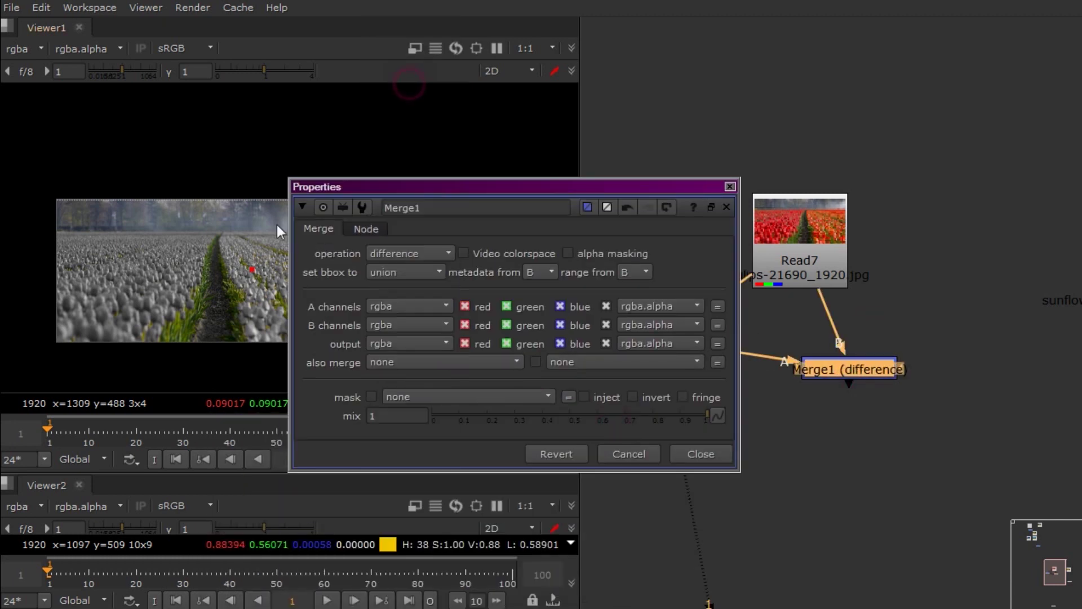
click(730, 186)
- Place the Merge node level with HueCorrect1, view it, and compare its red, green and blue channels
drag(874, 378, 844, 353)
key(1)
middle_drag(268, 265, 386, 205)
scroll(404, 282, up, 5)
key(r)
key(g)
key(b)
key(g)
key(r)
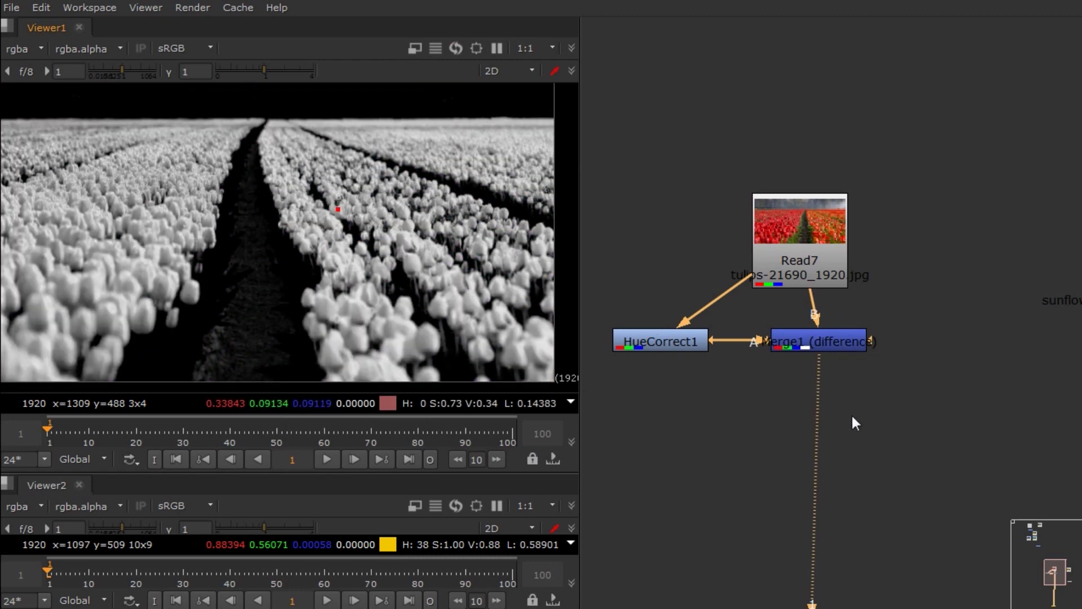
- Add a Shuffle node and insert it directly below the difference Merge
click(871, 420)
key(Tab)
text(shu)
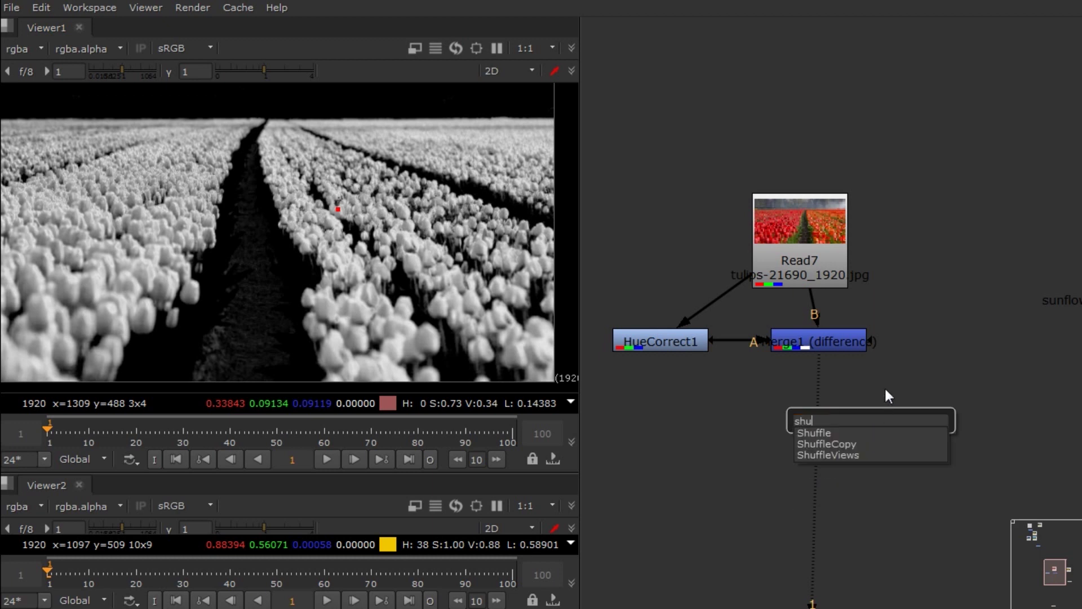
key(Return)
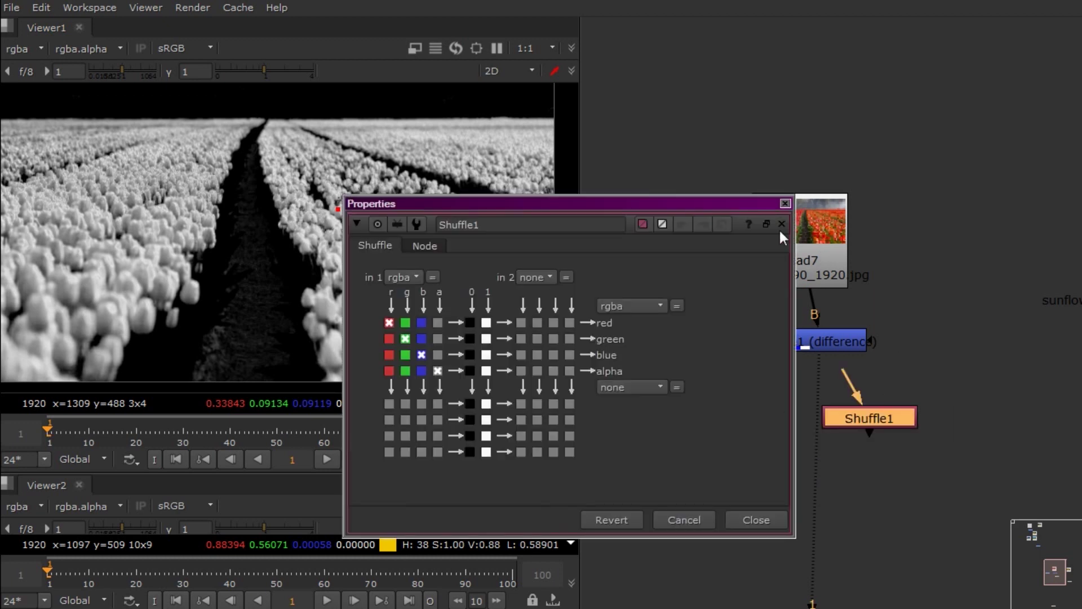
drag(737, 201, 650, 204)
drag(887, 424, 845, 393)
- Route the red channel into alpha in the Shuffle node, and align the node under the Merge
drag(571, 208, 867, 192)
click(549, 354)
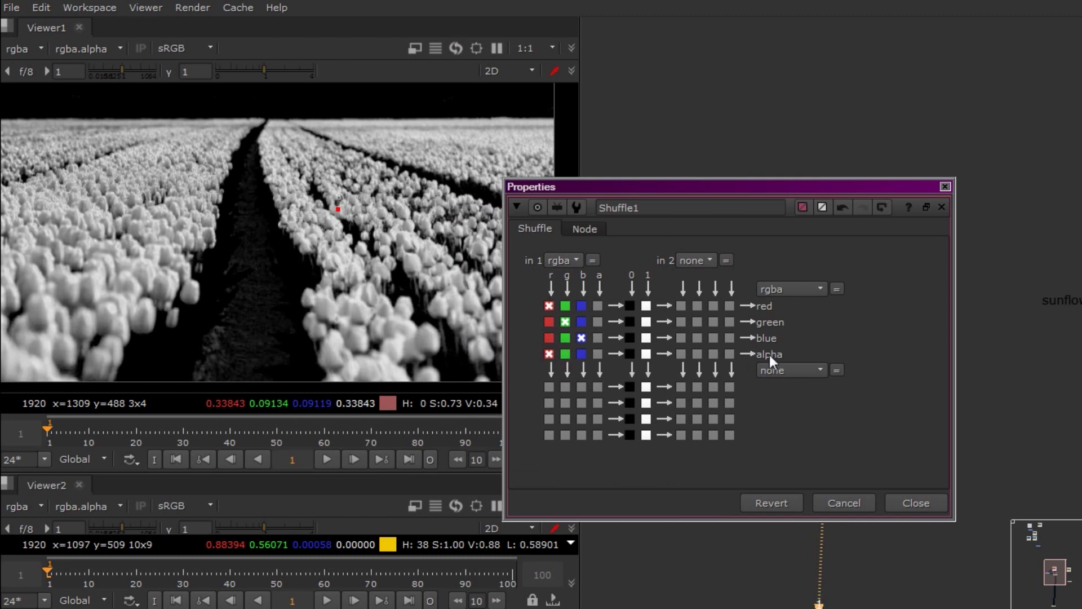
click(915, 502)
drag(855, 394, 847, 388)
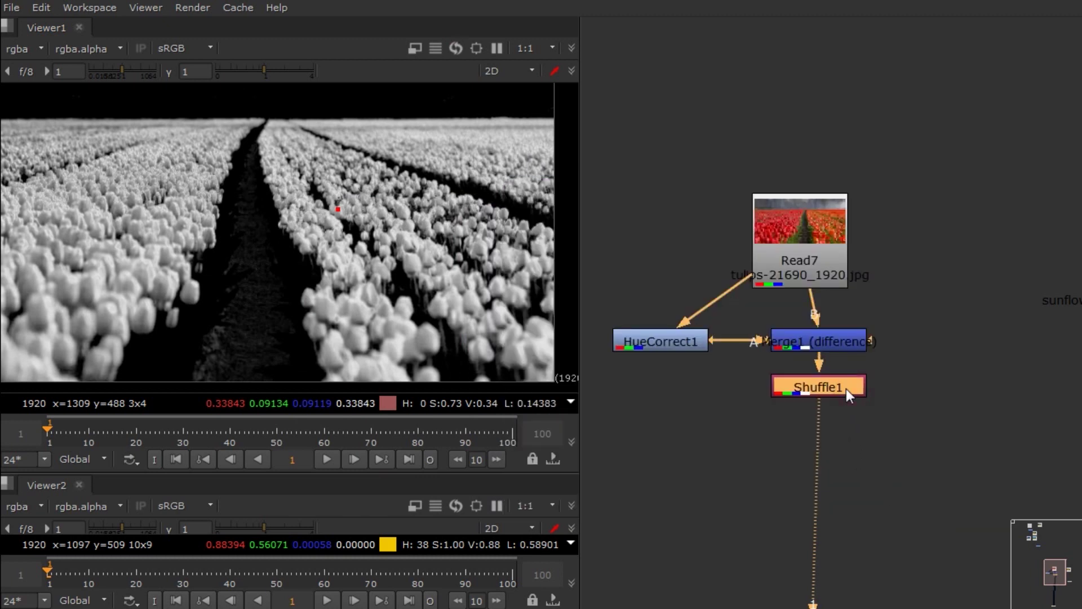
- Add a Grade node below the Shuffle and restrict it to the alpha channel
key(g)
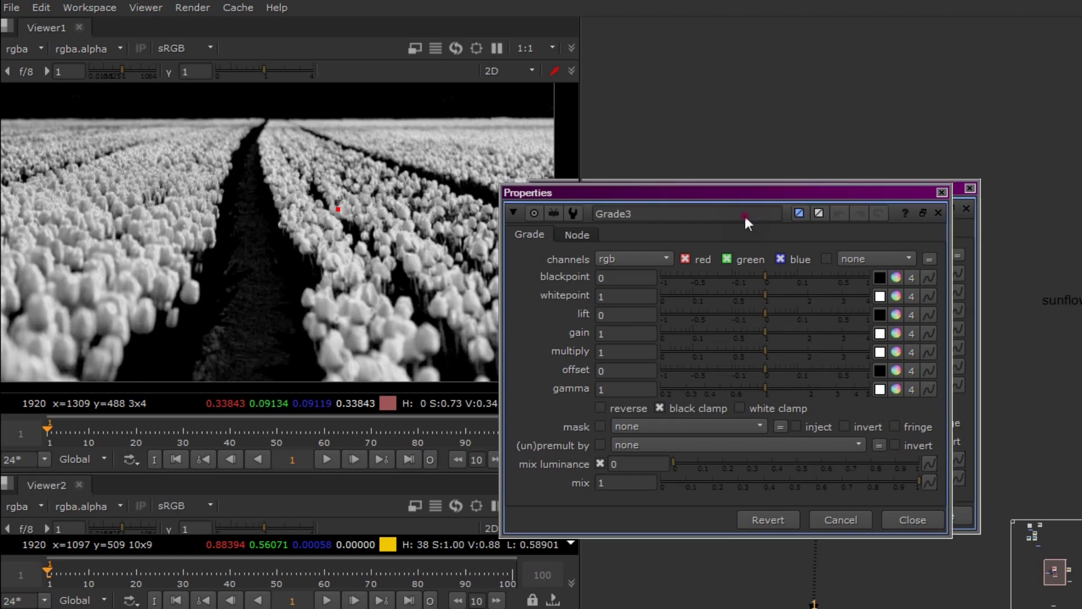
drag(854, 424, 854, 439)
click(614, 145)
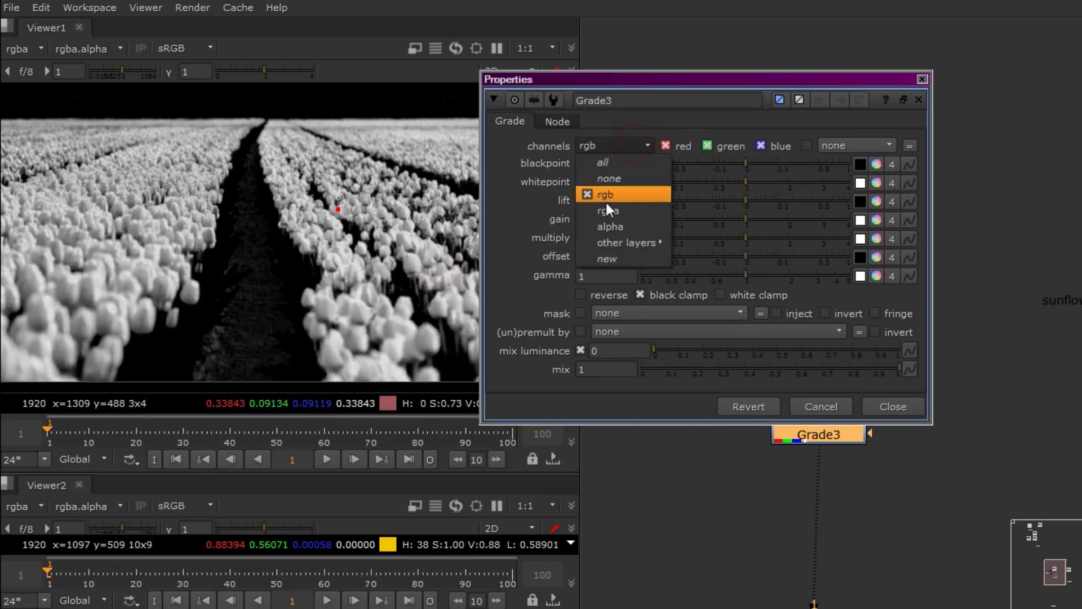
click(610, 228)
- Adjust the Grade's blackpoint and whitepoint to strengthen the white tulips against black in the matte, and close its settings
drag(747, 163, 708, 181)
scroll(298, 270, down, 2)
middle_drag(294, 263, 242, 270)
scroll(296, 234, up, 4)
scroll(395, 265, down, 3)
click(922, 80)
- Add a Copy node below the alpha Grade in the main branch
click(724, 392)
key(k)
drag(733, 397, 845, 380)
click(981, 382)
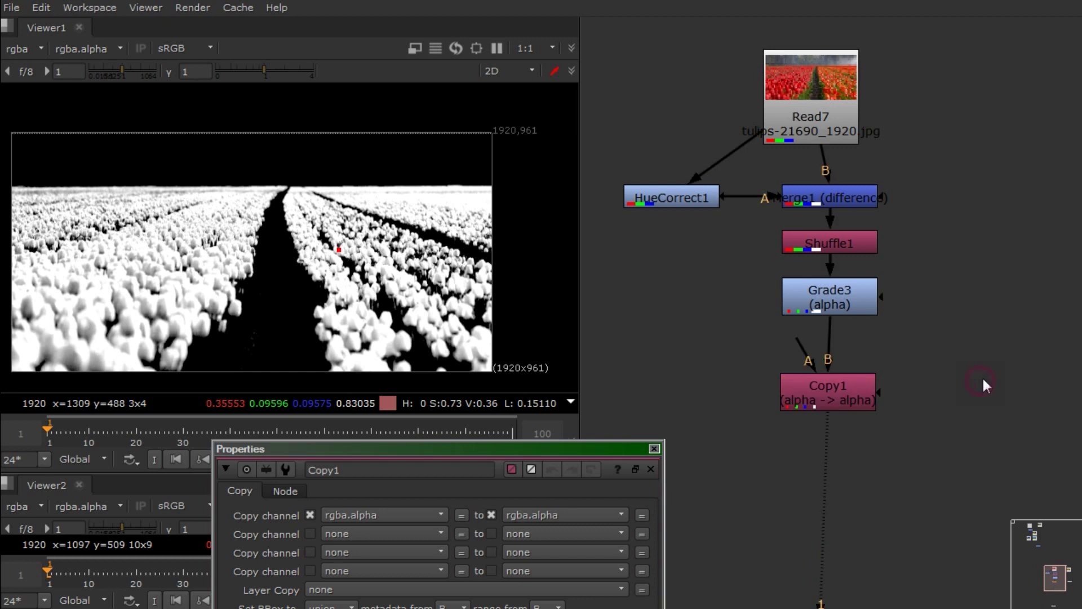
- Connect the Copy node's free input to the tulips Read, routing the pipe around the branch with dots
drag(796, 342, 980, 380)
drag(959, 344, 833, 97)
ctrl+drag(906, 261, 971, 104)
- Swap the Copy node's inputs so the Grade feeds A and the tulips image feeds B, and check the alpha in the viewer
click(857, 394)
key(shift+x)
drag(647, 448, 736, 364)
click(742, 365)
key(a)
key(a)
key(a)
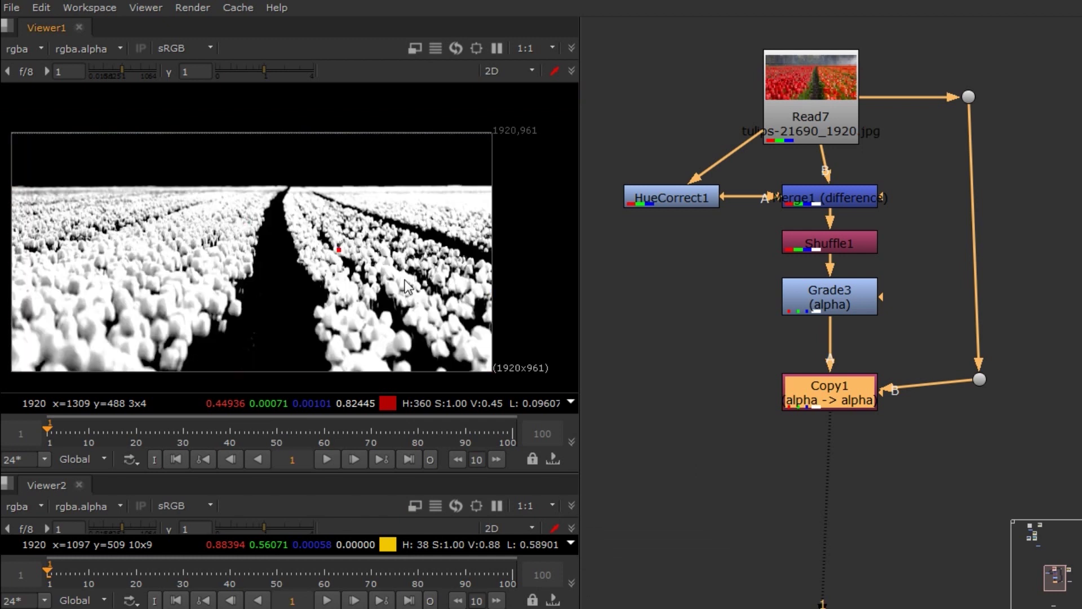
- Add a second HueCorrect node and insert it directly below the Copy node
click(699, 448)
key(Tab)
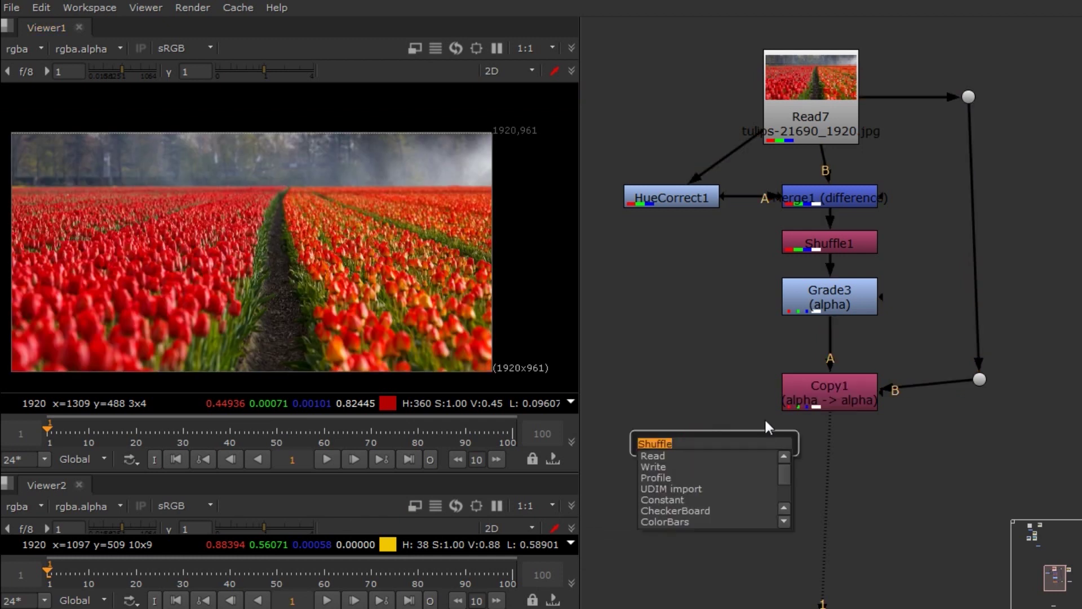
text(hu)
key(Return)
drag(922, 35, 512, 56)
drag(718, 454, 854, 462)
drag(581, 56, 879, 31)
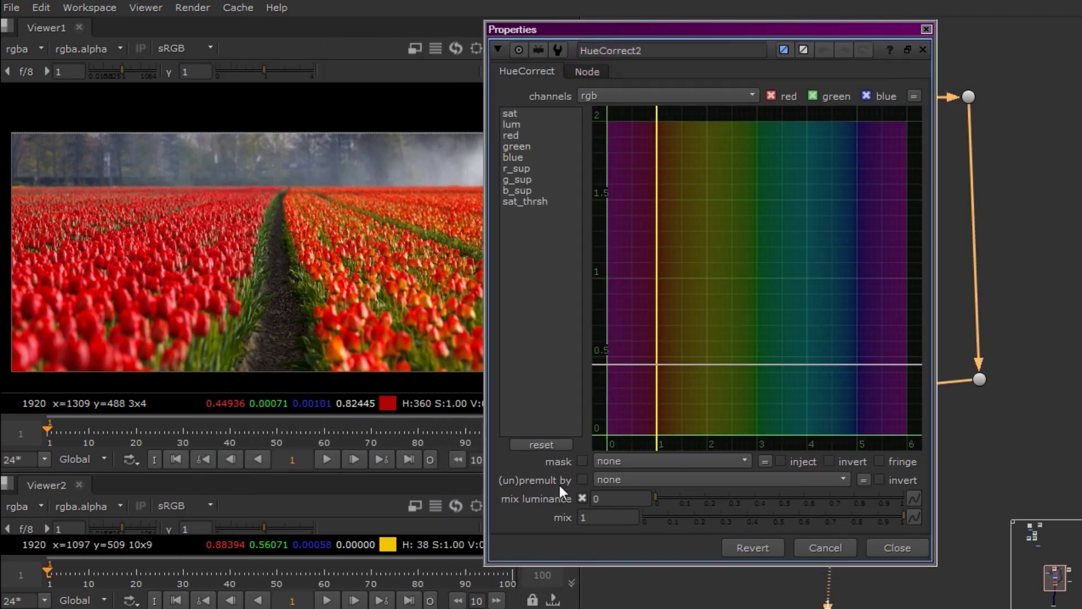
- Mask the second HueCorrect with rgba.alpha
click(654, 460)
click(653, 541)
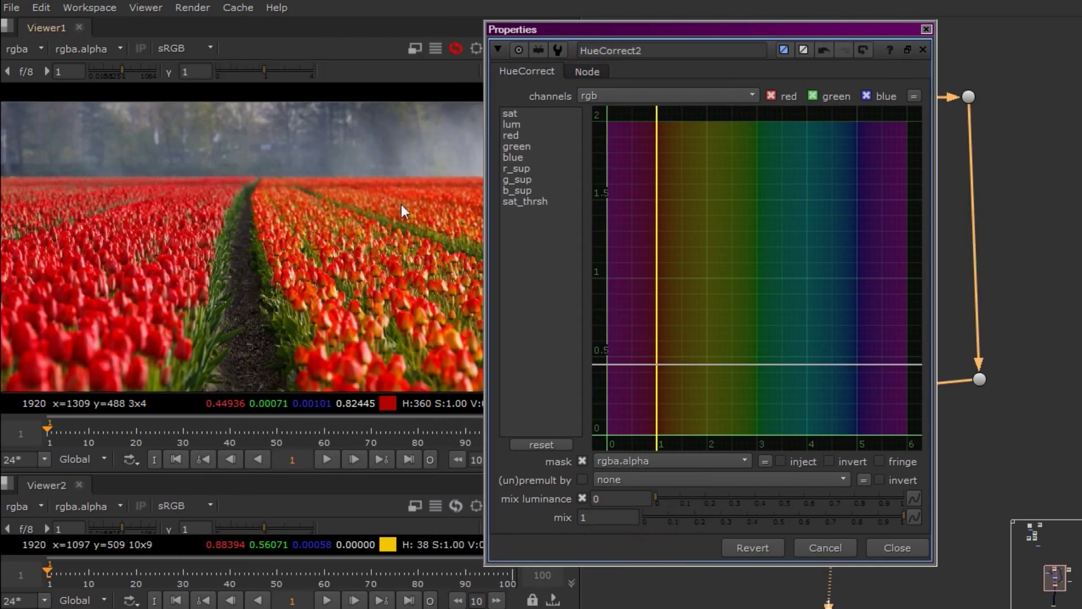
scroll(375, 171, up, 5)
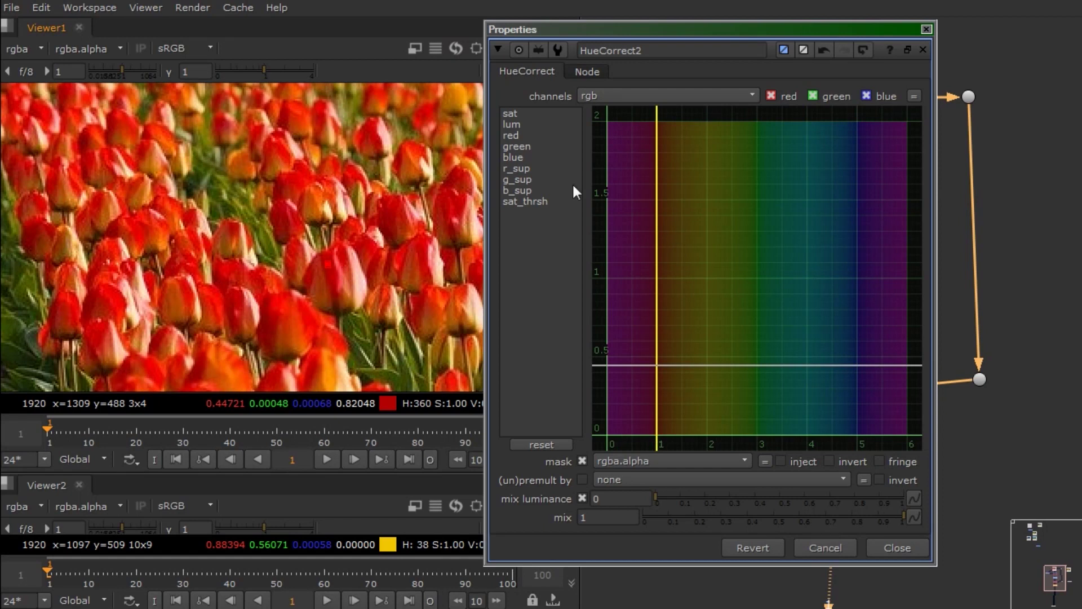
- Lower the second HueCorrect's saturation curve at hue 1 to about -0.7
click(517, 112)
drag(657, 277, 658, 490)
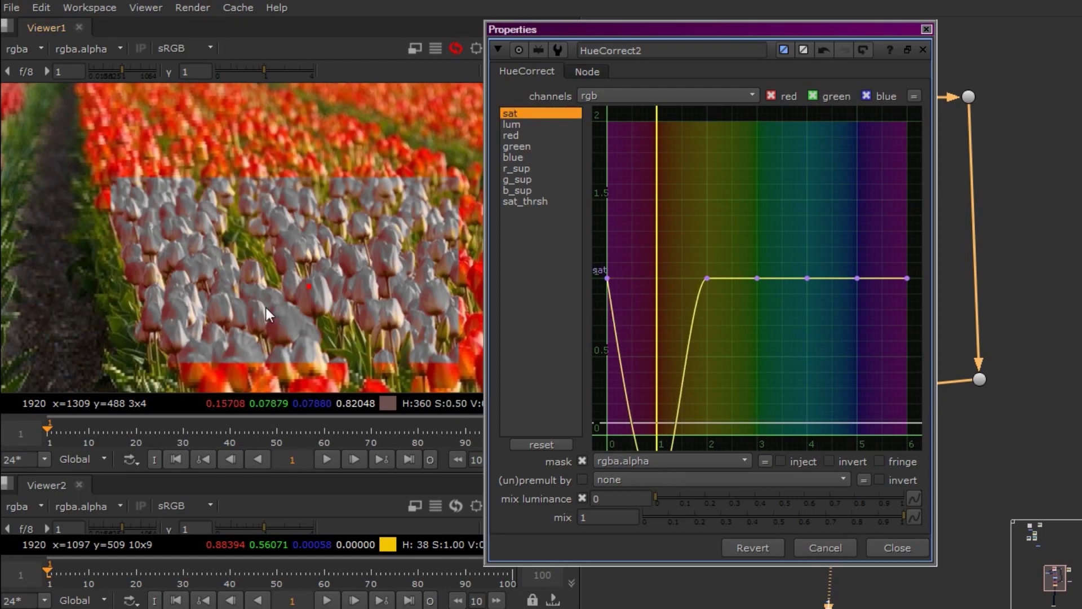
middle_drag(725, 369, 768, 192)
scroll(771, 264, down, 1)
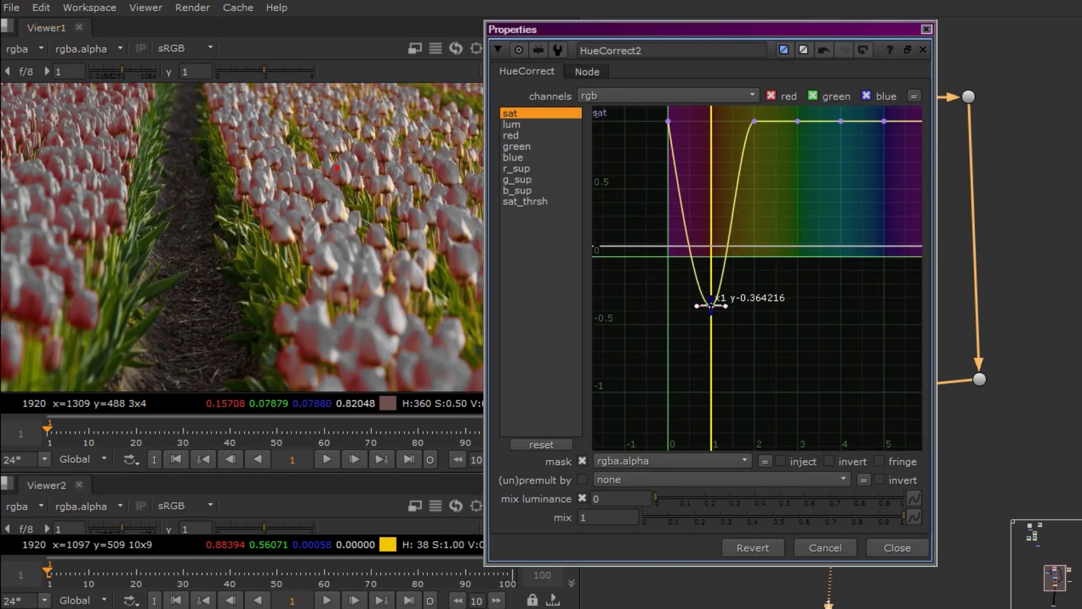
drag(711, 306, 710, 352)
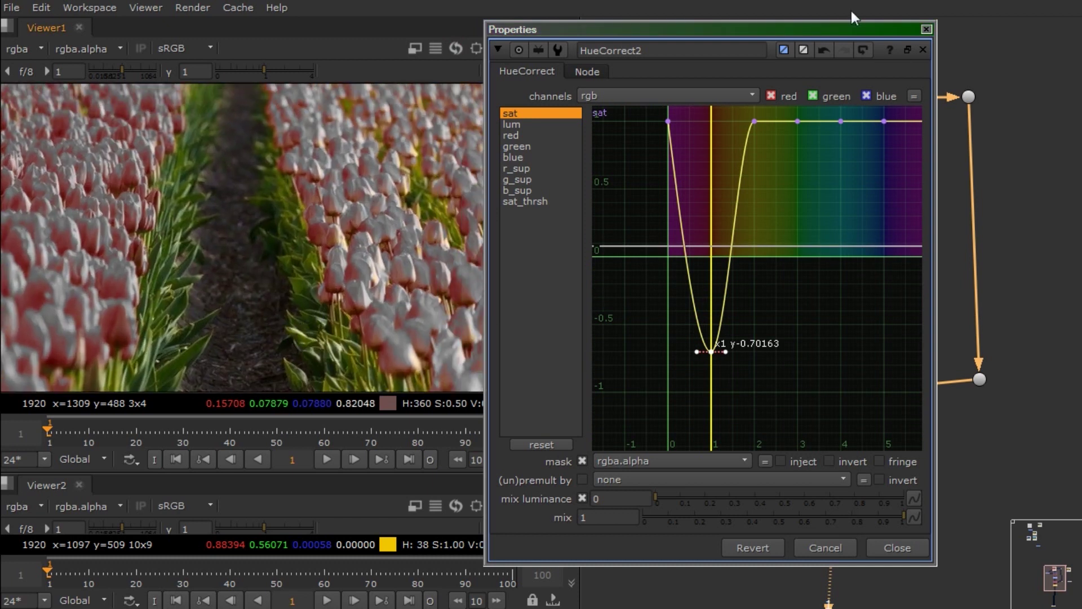
- Set the second HueCorrect's mask back to none
drag(865, 26, 816, 31)
click(563, 464)
click(626, 483)
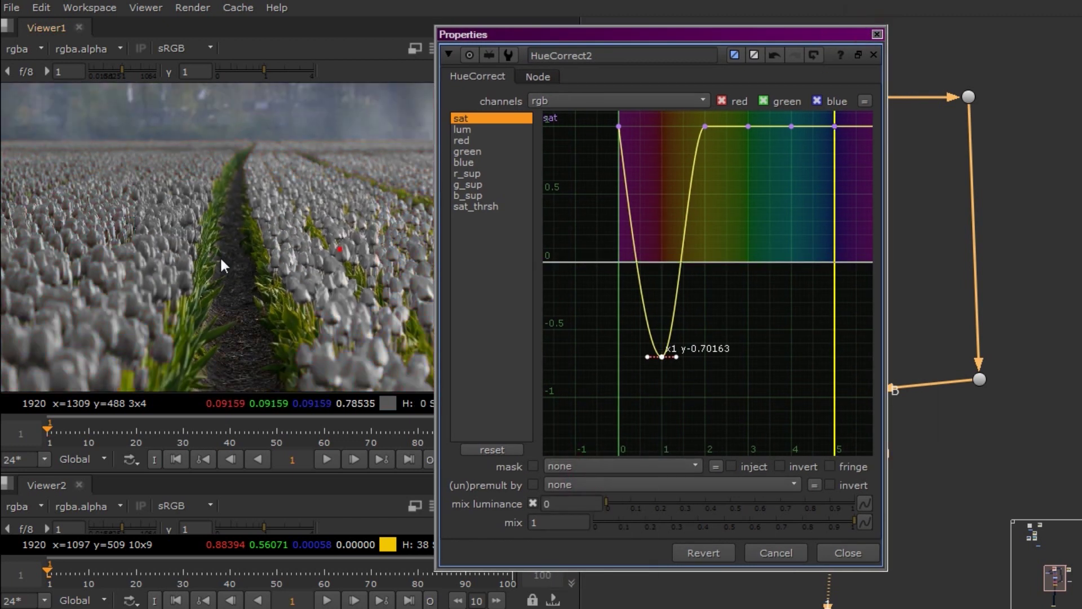
- Sample a pixel on the edge between a grey tulip and the green leaves to mark its hue on the graph
scroll(289, 253, up, 4)
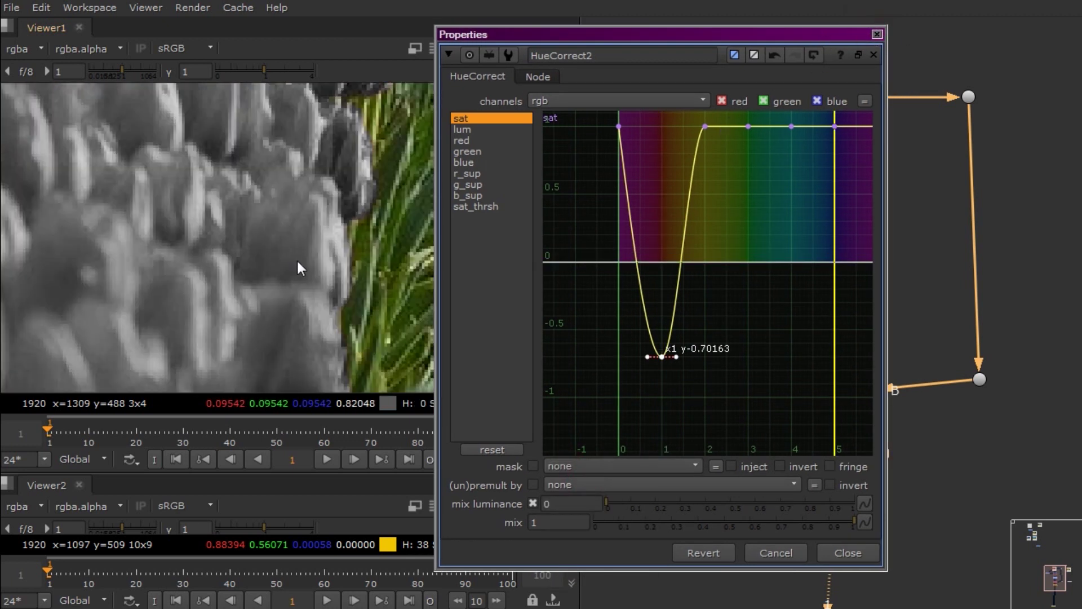
middle_drag(289, 252, 78, 268)
scroll(124, 218, up, 5)
middle_drag(124, 218, 145, 253)
scroll(145, 252, up, 5)
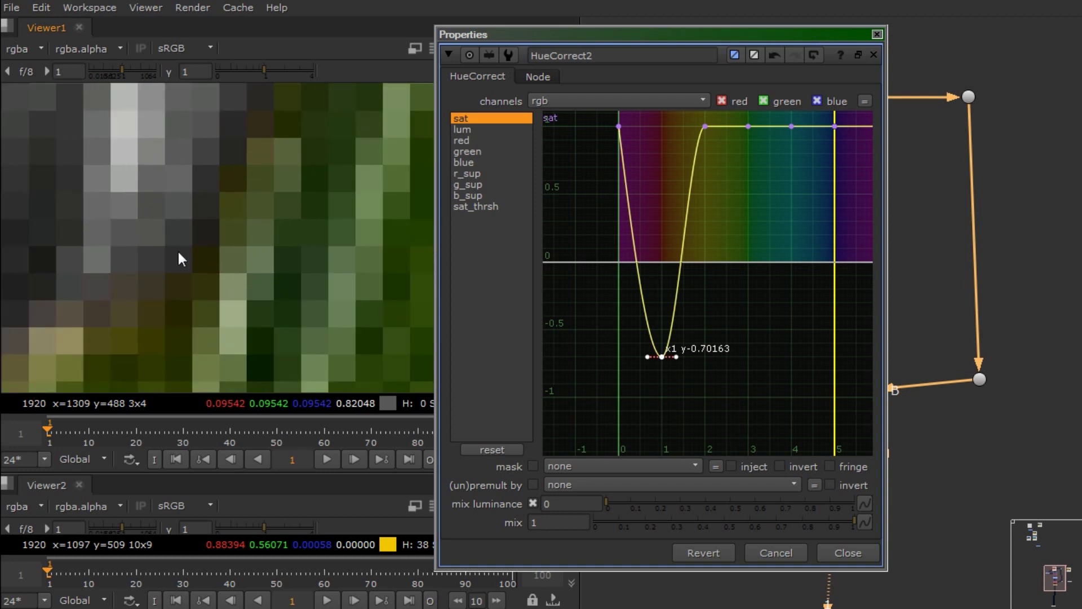
ctrl+click(214, 229)
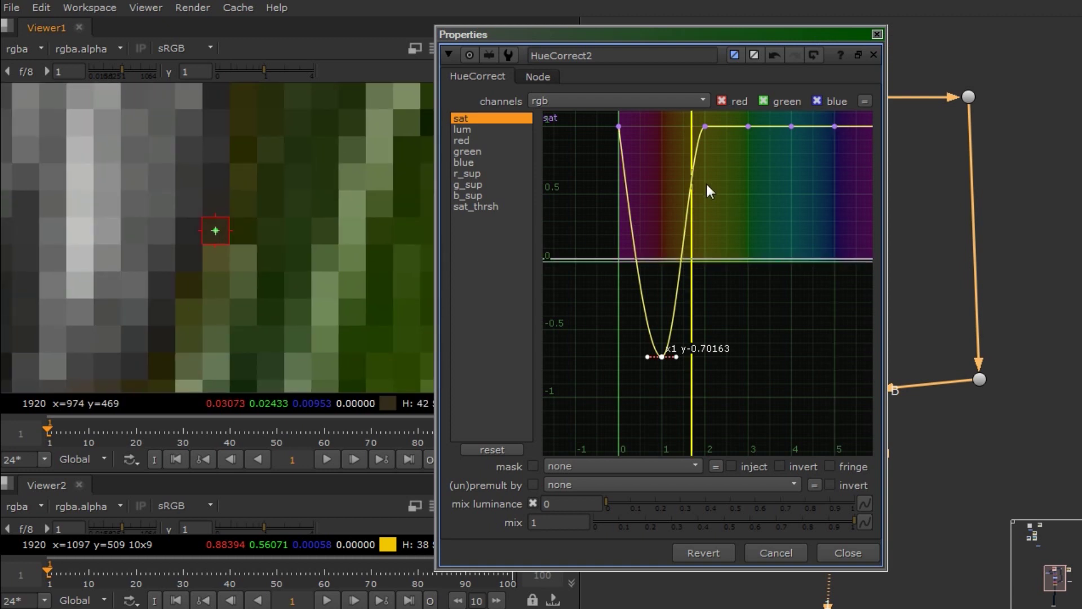
- Reshape the saturation curve to stay low through the sampled edge hue and rise steeply to 1 just before hue 2
scroll(662, 289, up, 5)
click(658, 280)
drag(656, 281, 645, 457)
ctrl+alt+click(693, 280)
scroll(213, 273, down, 8)
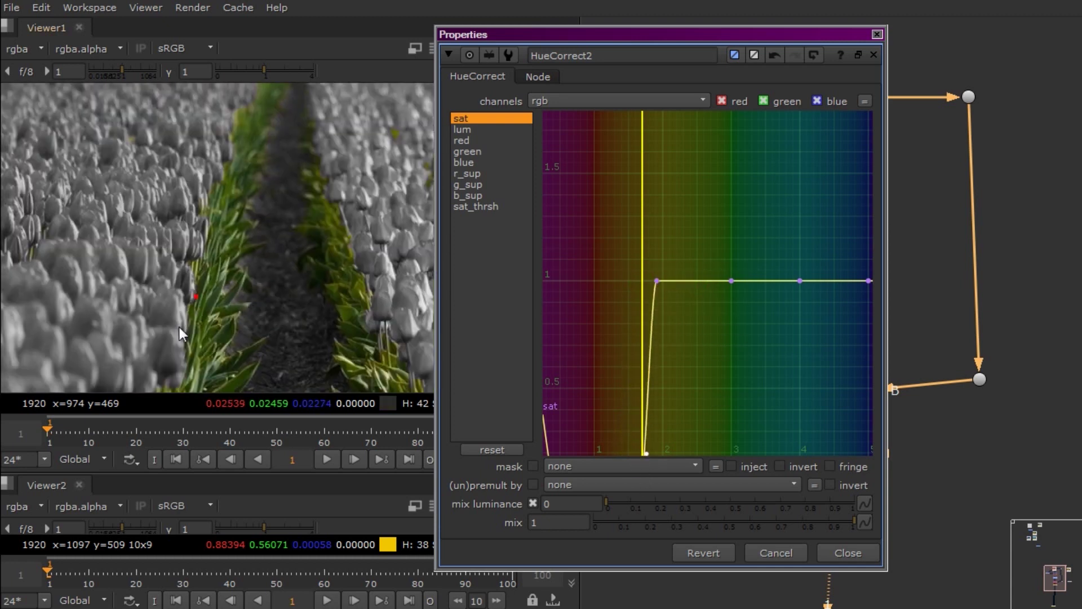
middle_drag(179, 327, 220, 239)
scroll(219, 243, down, 4)
middle_drag(194, 297, 295, 285)
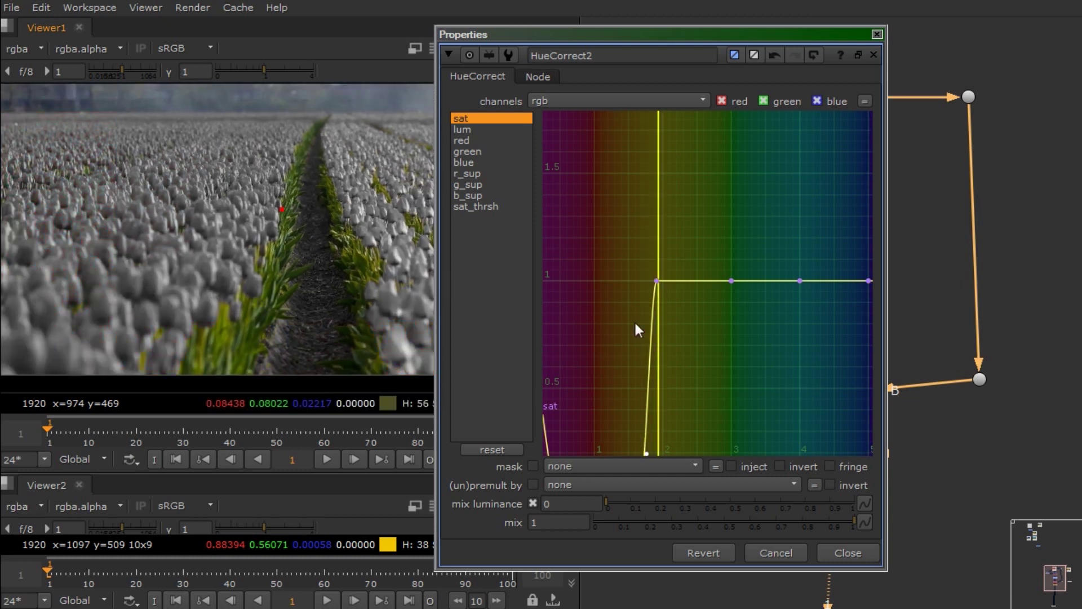
- Pull the saturation point just before hue 2 below zero, and close the second HueCorrect's settings
middle_drag(655, 449, 685, 303)
drag(669, 339, 669, 458)
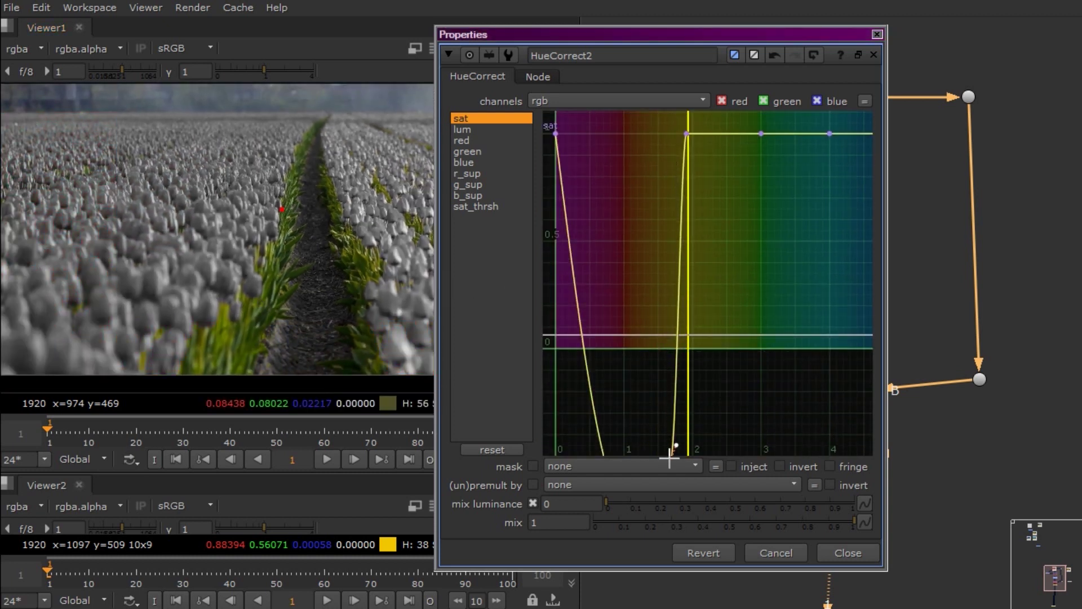
scroll(277, 285, down, 3)
click(874, 54)
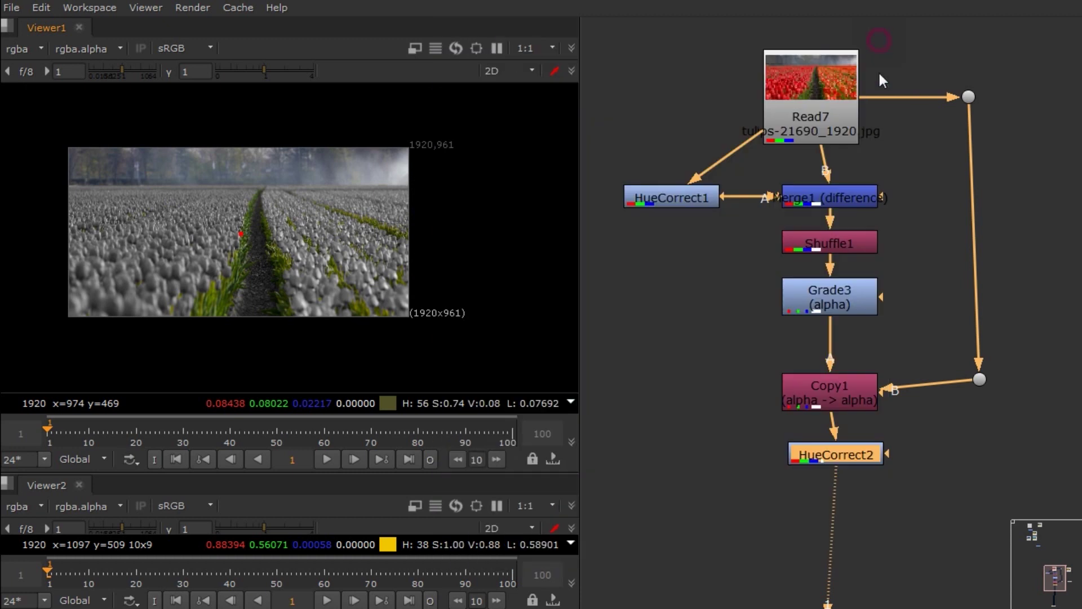
click(727, 371)
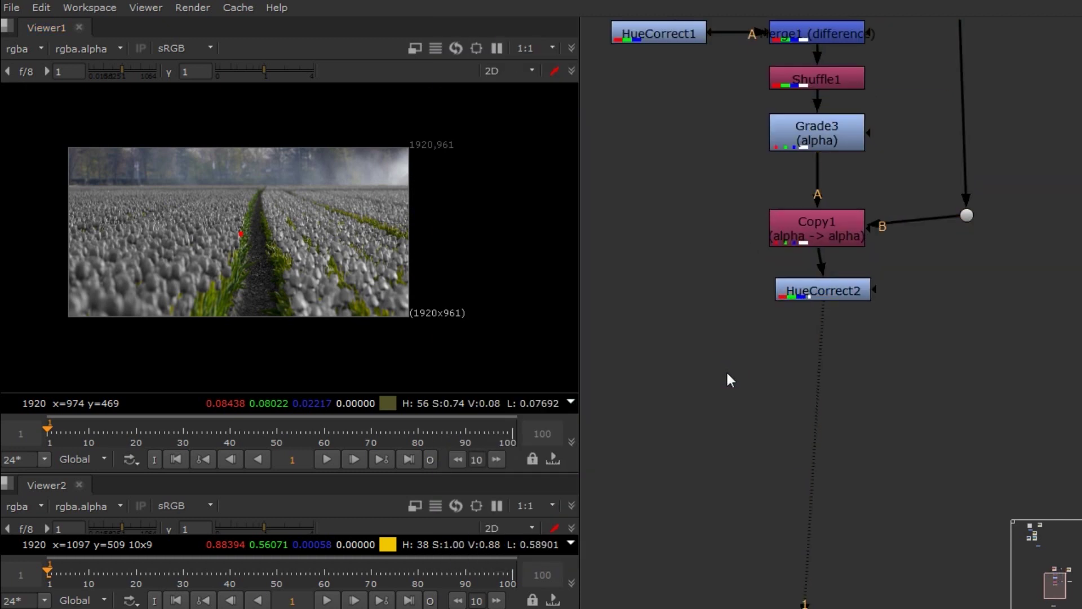
- Add a Grade node after HueCorrect2 and set its mask to rgba.alpha
key(g)
drag(777, 349, 434, 388)
drag(724, 361, 815, 332)
drag(571, 388, 730, 143)
click(458, 376)
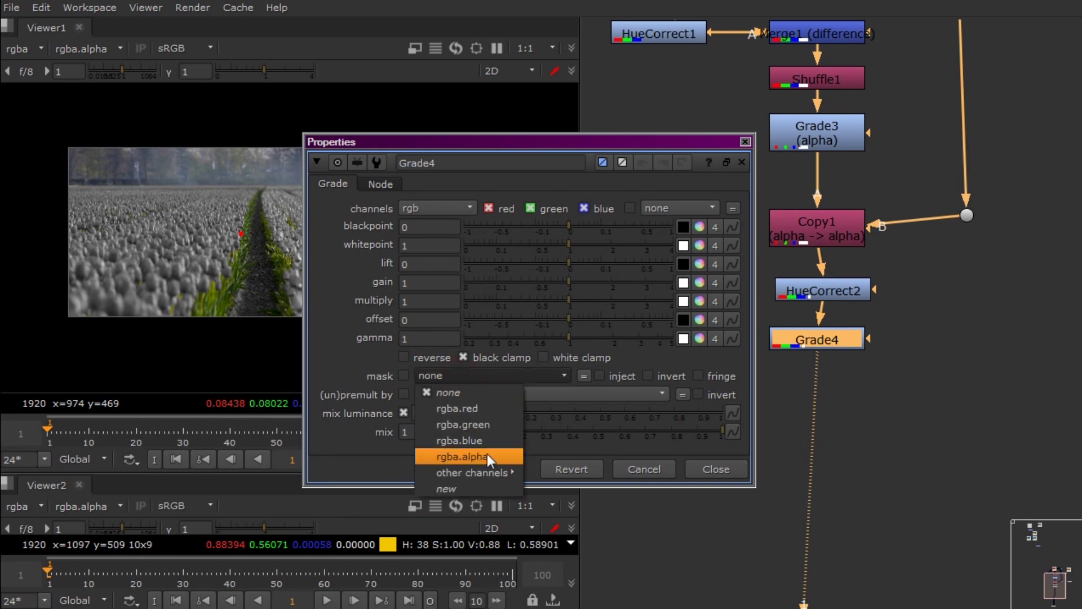
click(451, 454)
drag(533, 139, 721, 218)
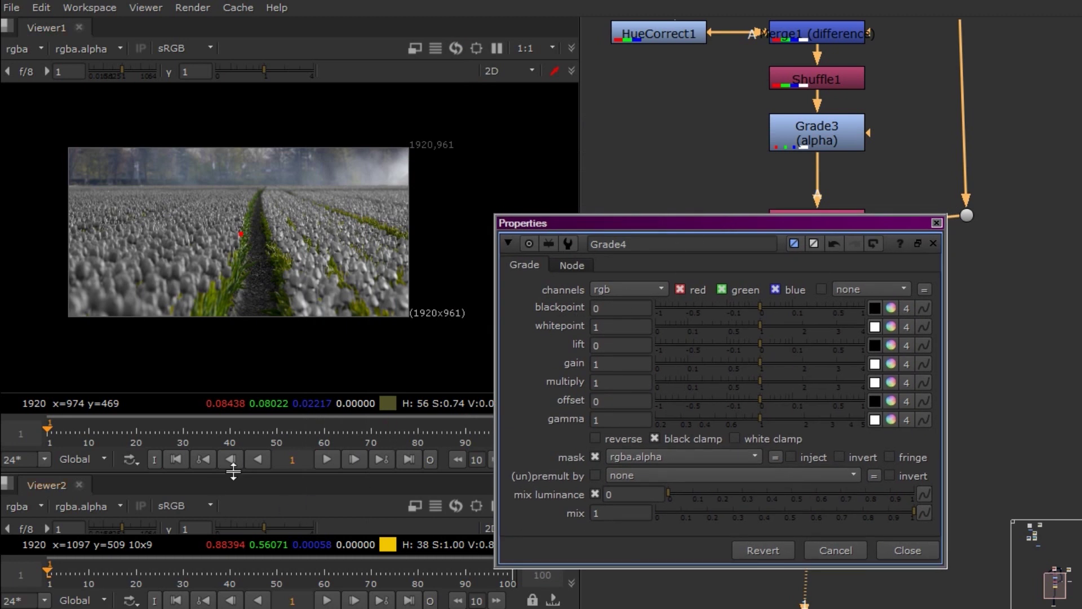
- Sample a small area on a grey tulip petal in the first viewer to read its colour values
scroll(232, 343, up, 2)
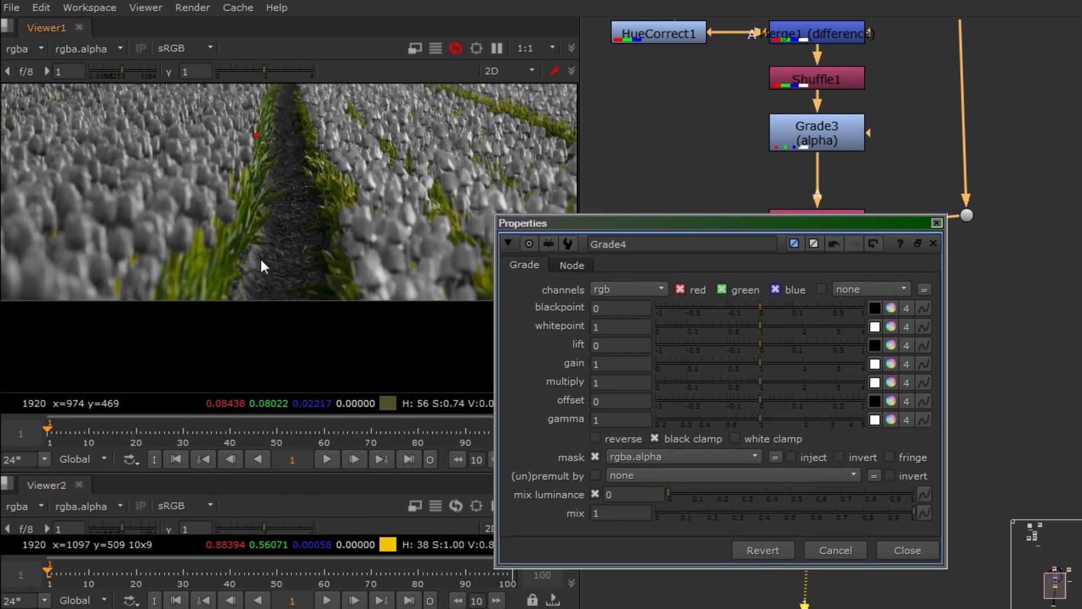
key(f)
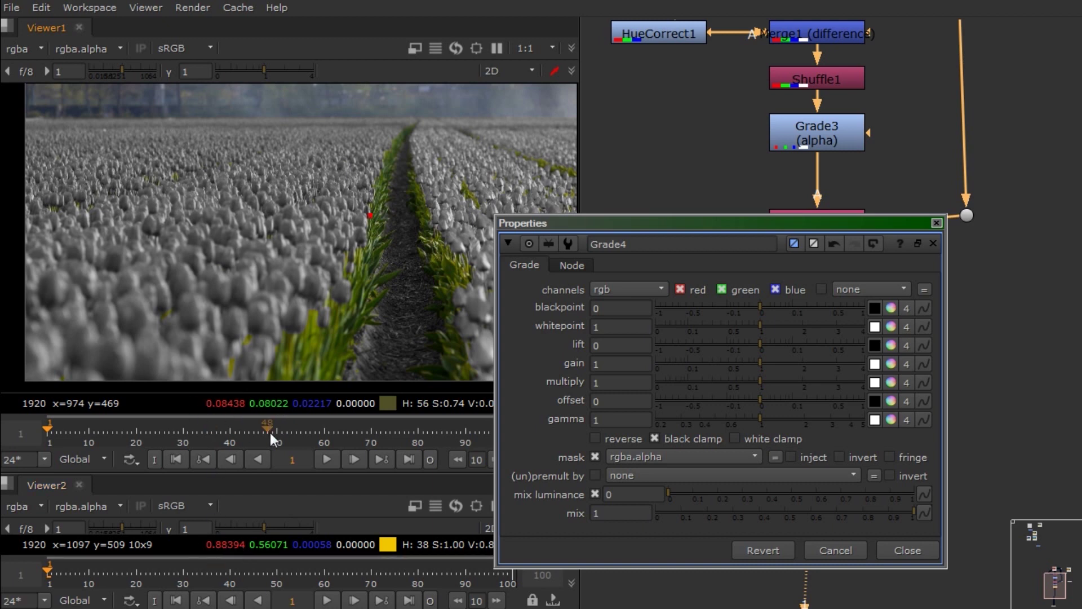
drag(847, 218, 917, 194)
click(692, 236)
scroll(280, 279, up, 1)
scroll(280, 278, up, 3)
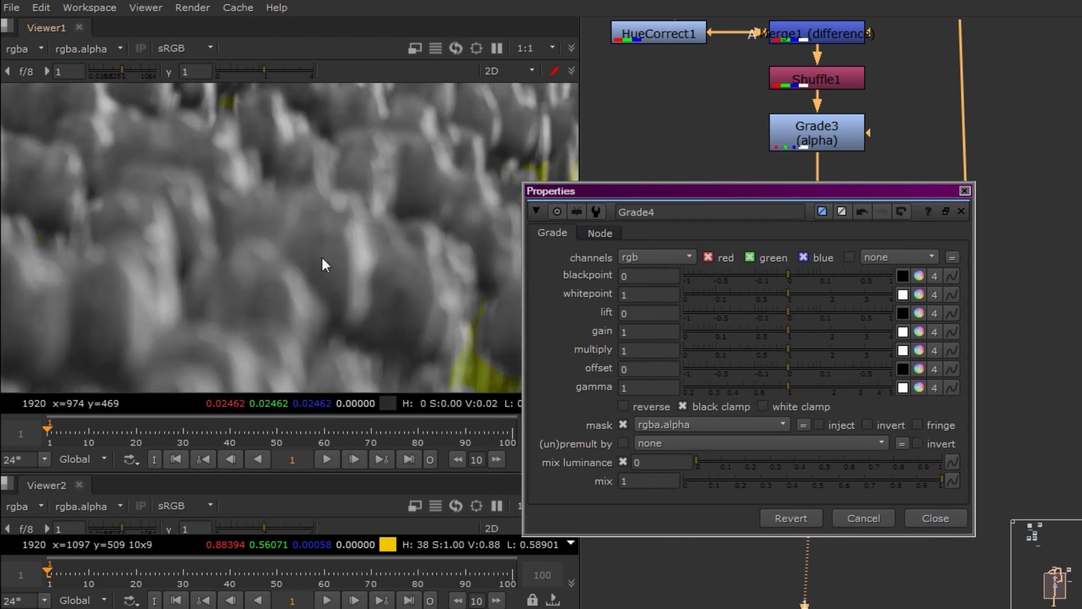
ctrl+click(323, 240)
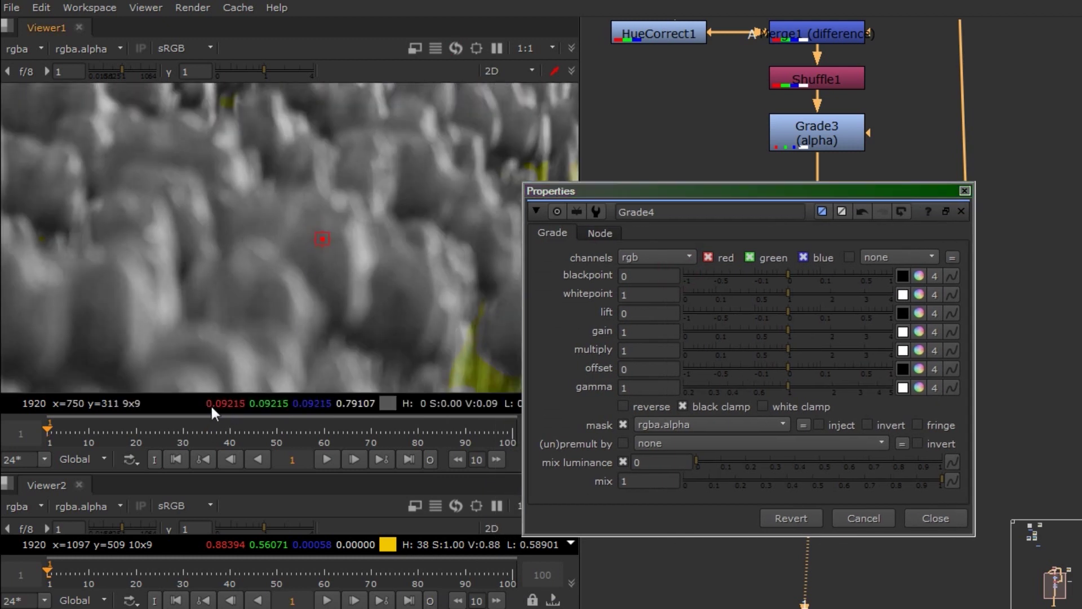
- Split Grade4's gamma into separate channel values and activate the red value for editing
click(933, 388)
drag(838, 190, 772, 172)
click(556, 368)
drag(605, 172, 404, 371)
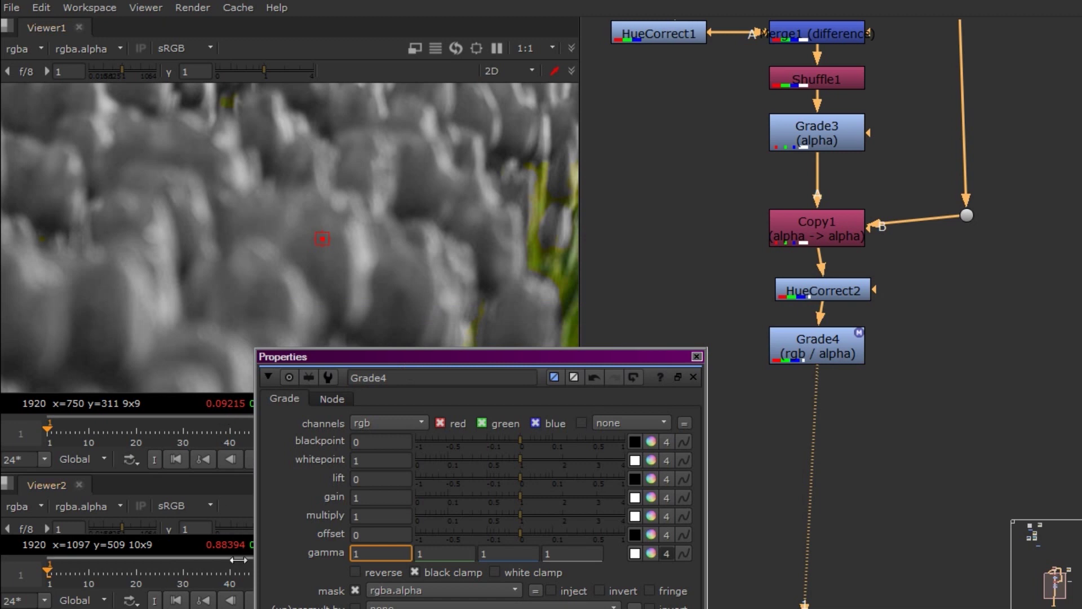
- Raise Grade4's red gamma in increments up to 213620
key(Up)
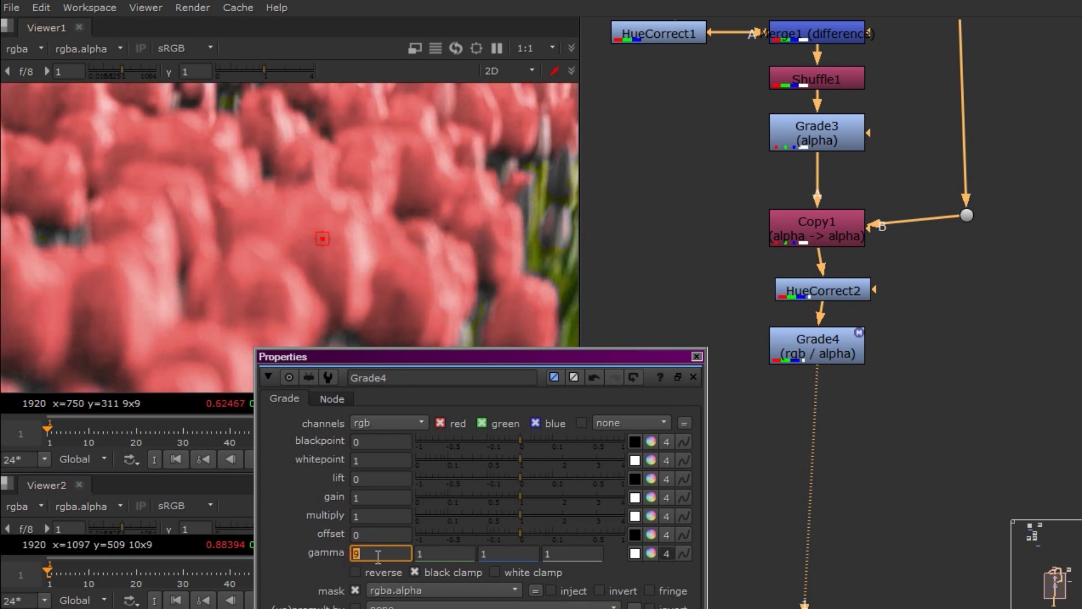
key(Up)
key(Up)
key(Up)
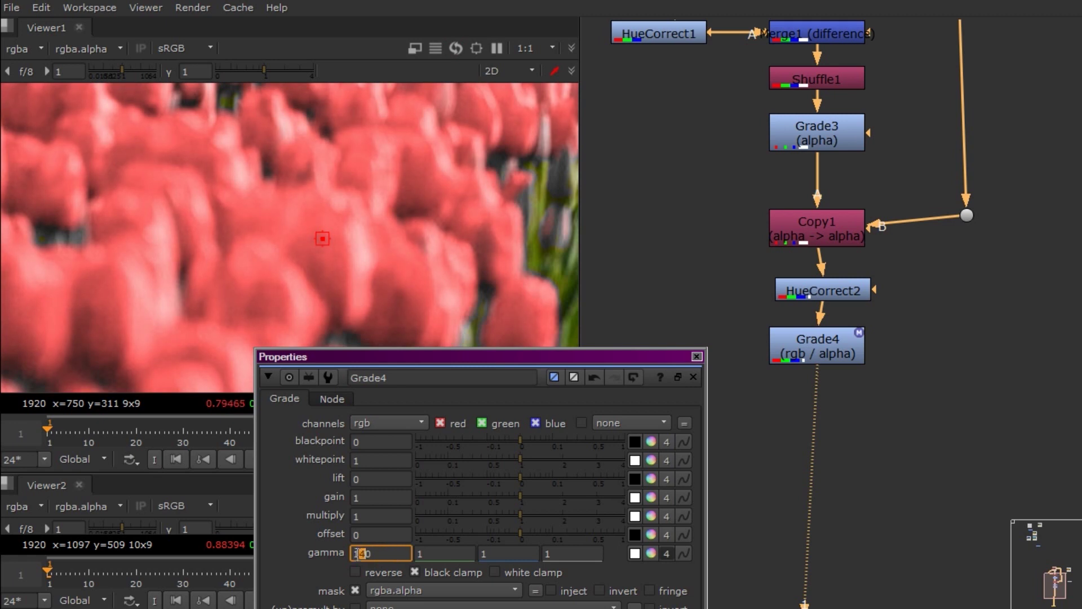
key(Up)
key(Up)
key(Left)
key(Up)
key(Up)
key(Up)
key(Up)
key(Down)
text(2)
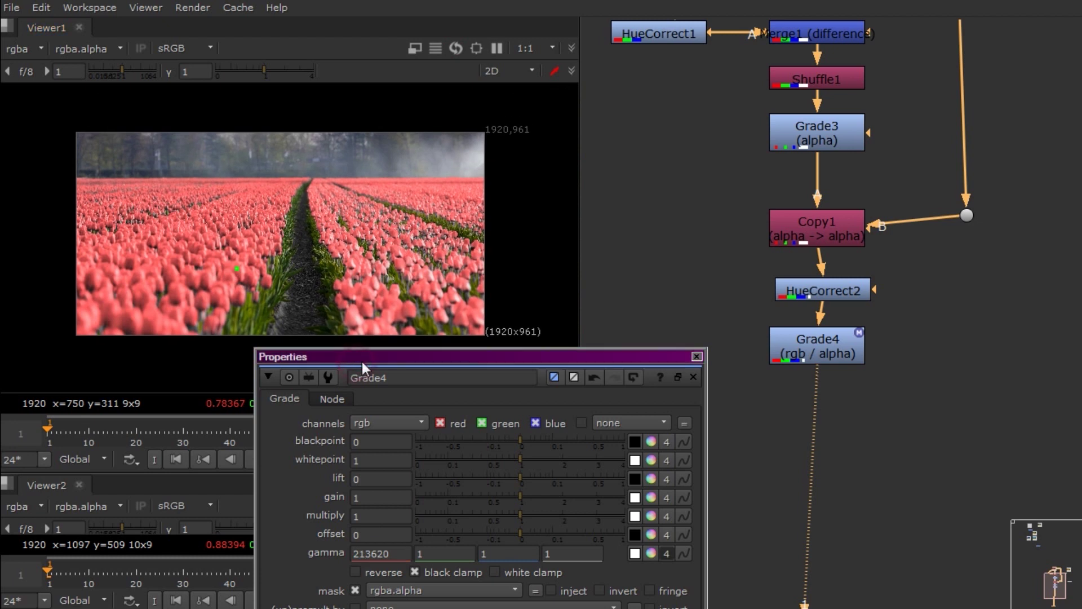
- Sample a new area on the tinted tulips, about 13 by 5 pixels, to read its colour values
drag(362, 359, 433, 337)
scroll(214, 249, up, 5)
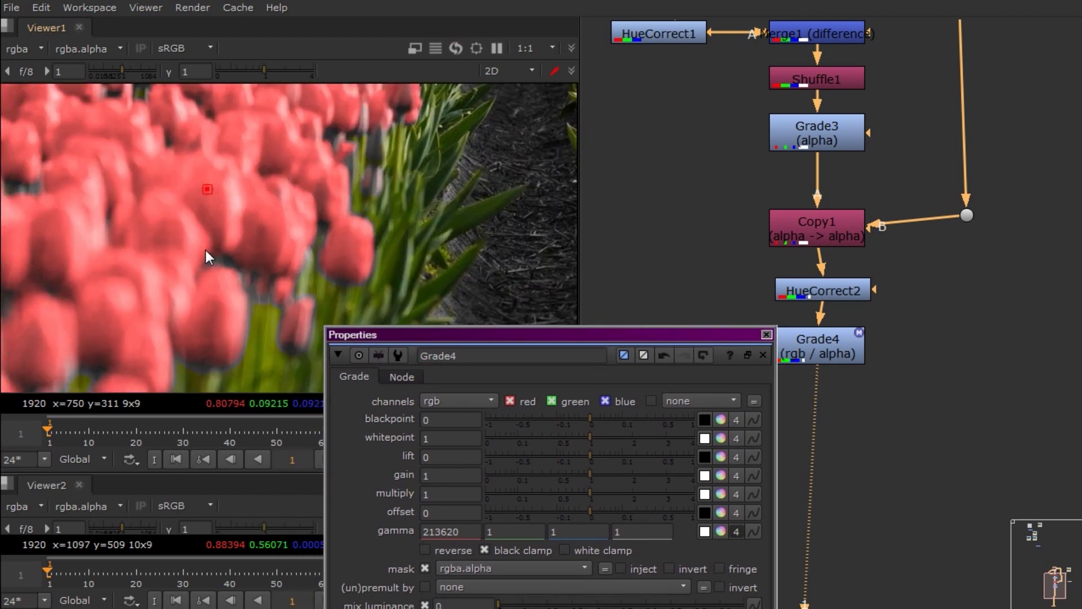
ctrl+shift+drag(216, 228, 229, 231)
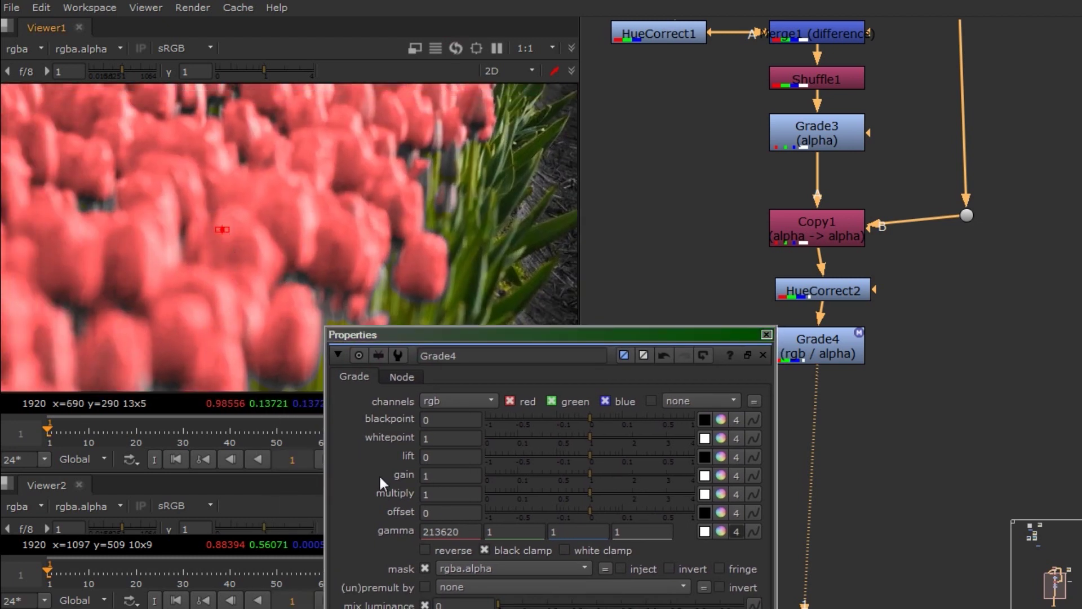
- Try a negative red gamma on Grade4, and settle the red gamma at 109620
click(427, 532)
text(-1)
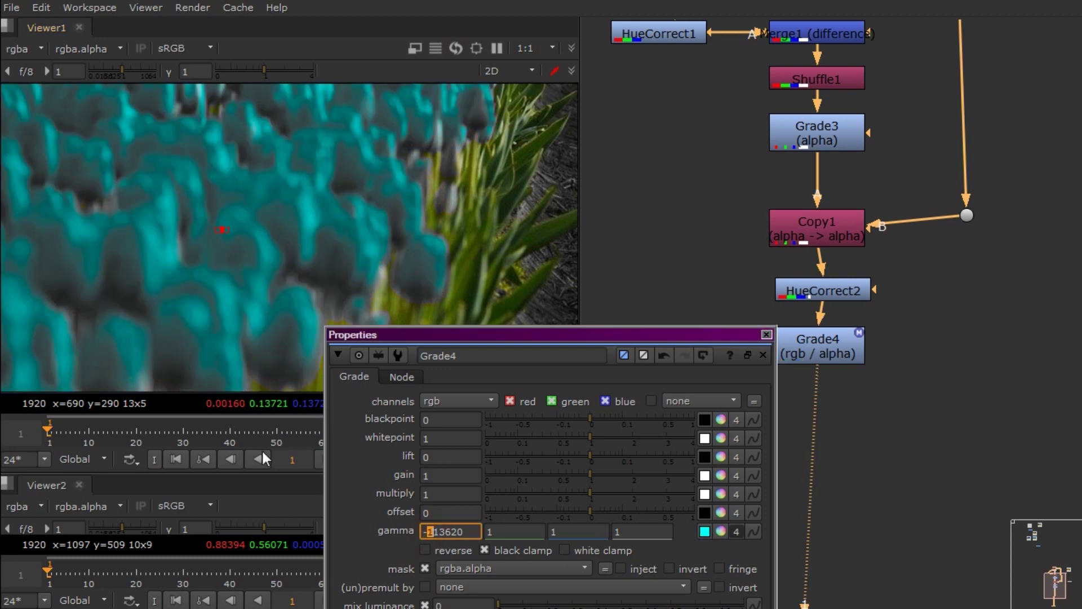
key(BackSpace)
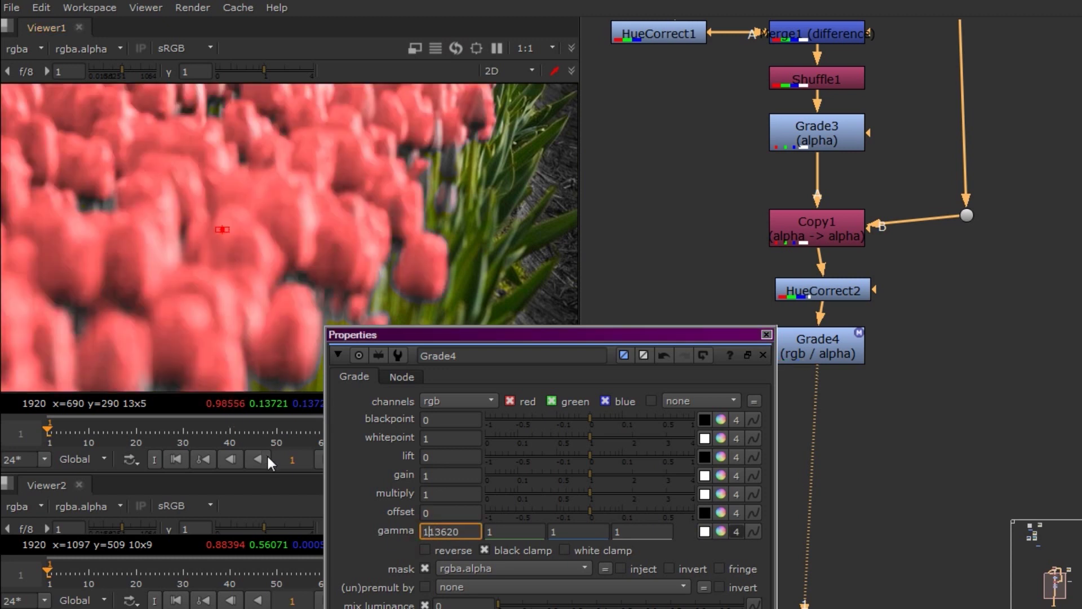
key(Down)
key(Down)
key(Down)
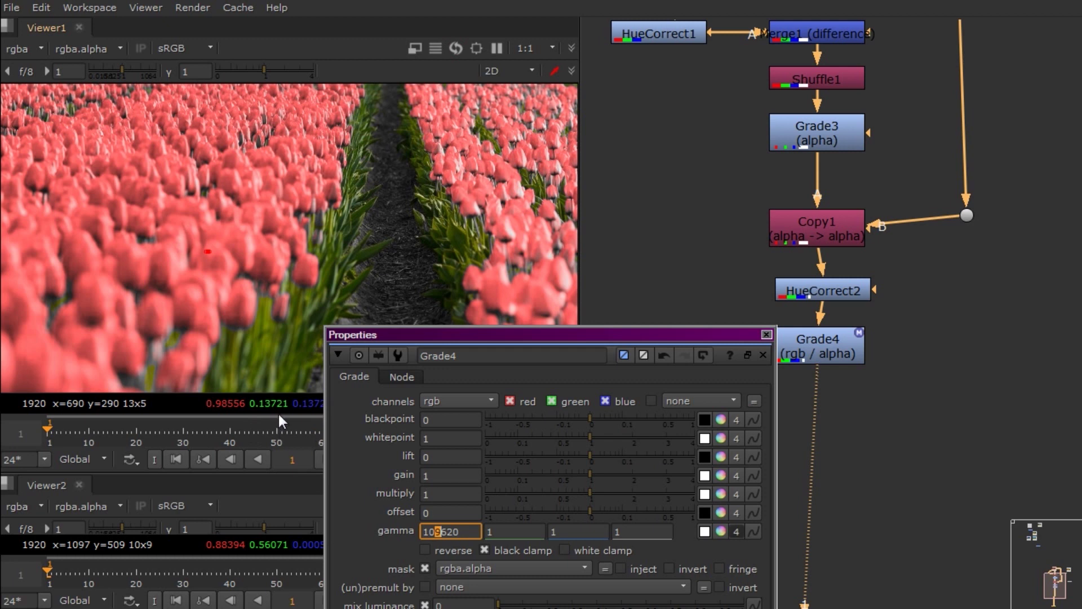
- Set Grade4's green gamma to 3.6, keeping the sampled colour values in view
key(Tab)
text(4)
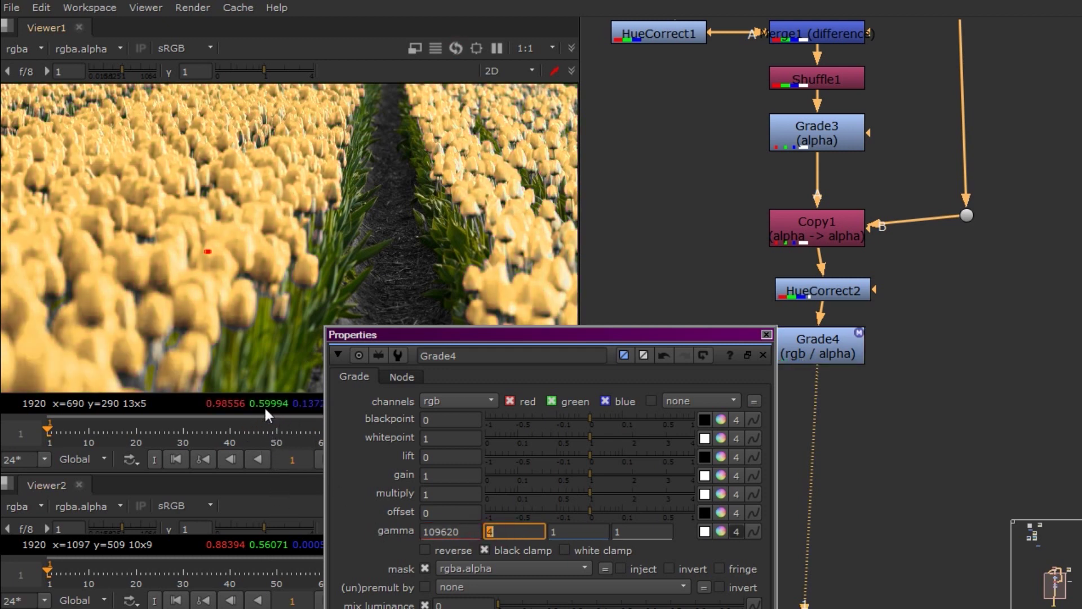
key(Down)
key(Down)
key(Down)
key(Down)
drag(425, 333, 510, 319)
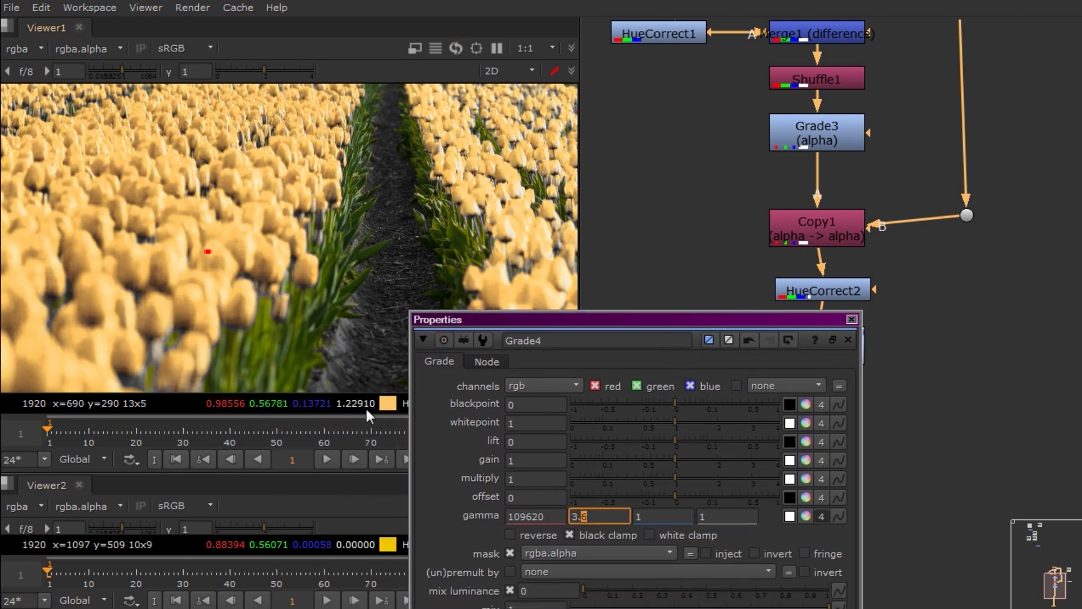
- Lower Grade4's blue gamma to 0.056 to turn the tulips a deep yellow, and close its settings
key(Tab)
text(3)
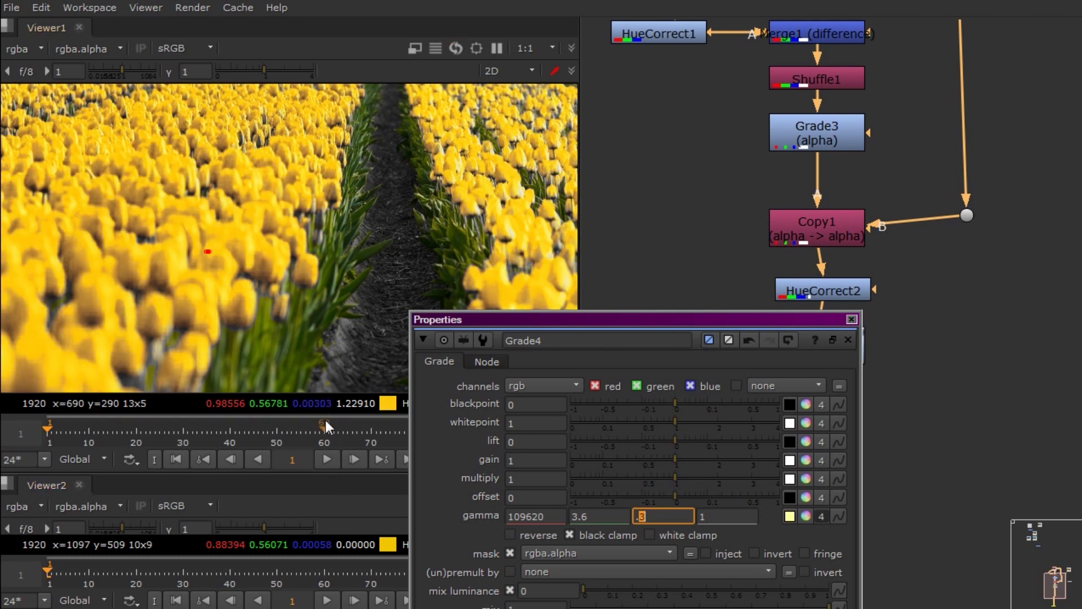
key(Down)
key(Down)
key(Down)
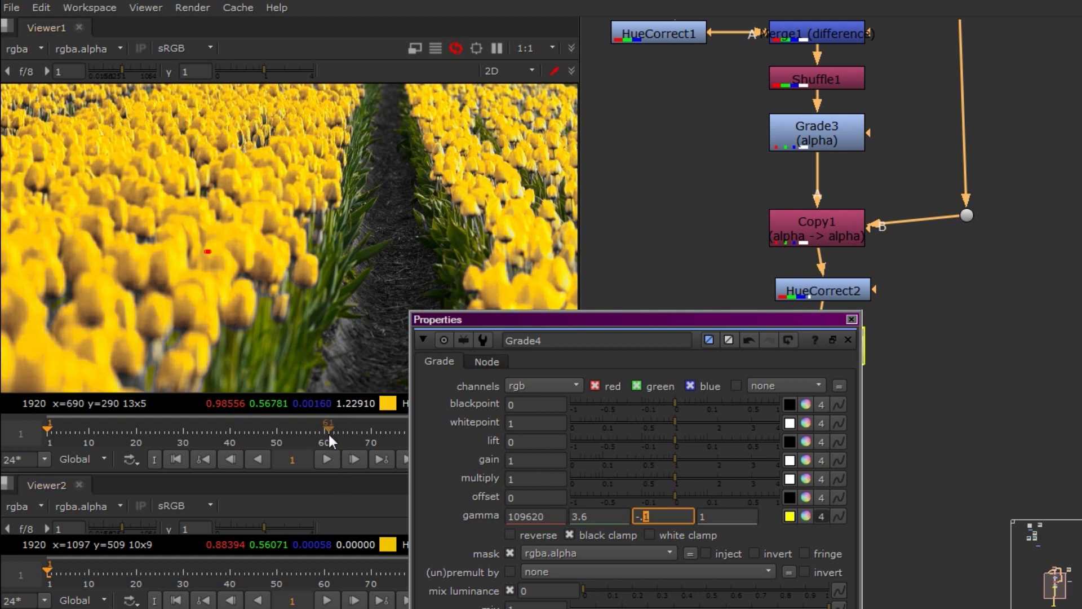
key(Down)
key(Right)
key(Down)
key(Down)
key(Down)
key(Down)
scroll(214, 267, down, 4)
middle_drag(217, 265, 212, 278)
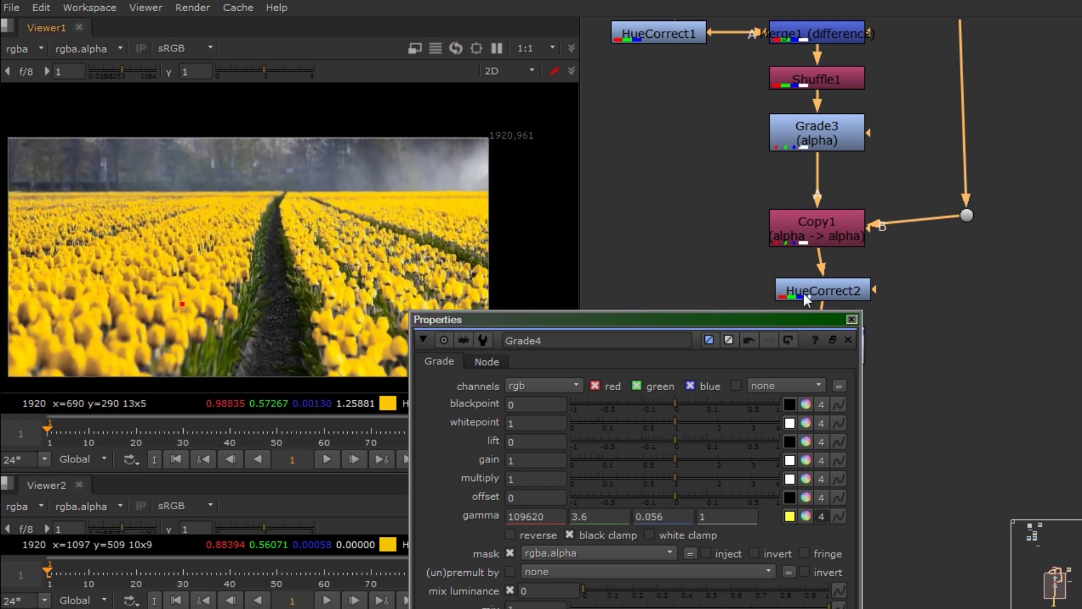
click(851, 319)
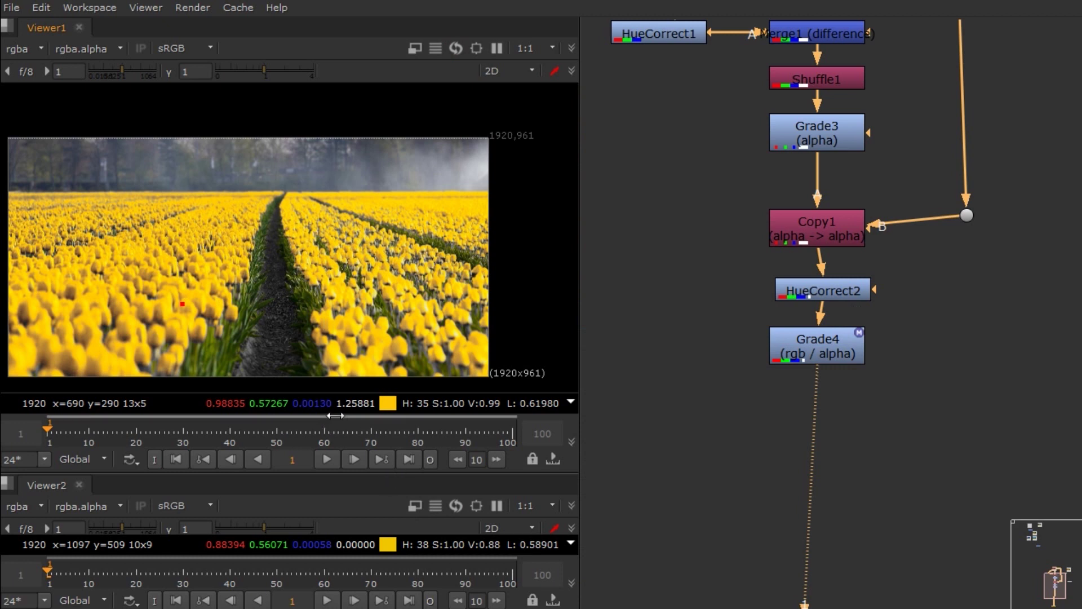
- Turn on white clamp in Grade3 to limit the matte's alpha, checking Grade4's settings as well
click(853, 347)
drag(752, 323, 786, 193)
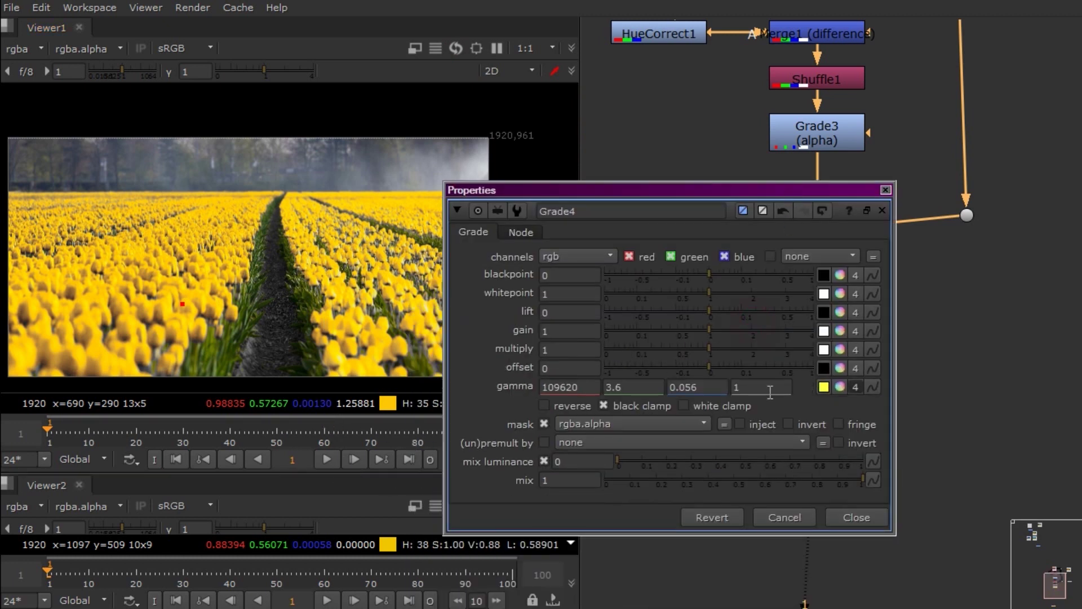
click(868, 517)
middle_drag(844, 298, 807, 531)
double_click(783, 375)
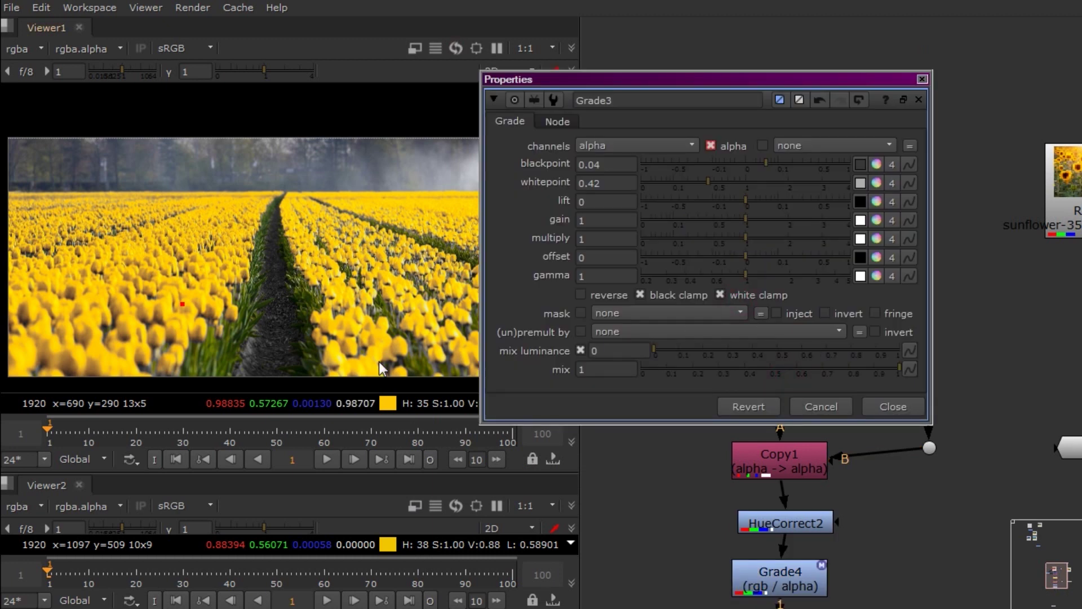
click(893, 406)
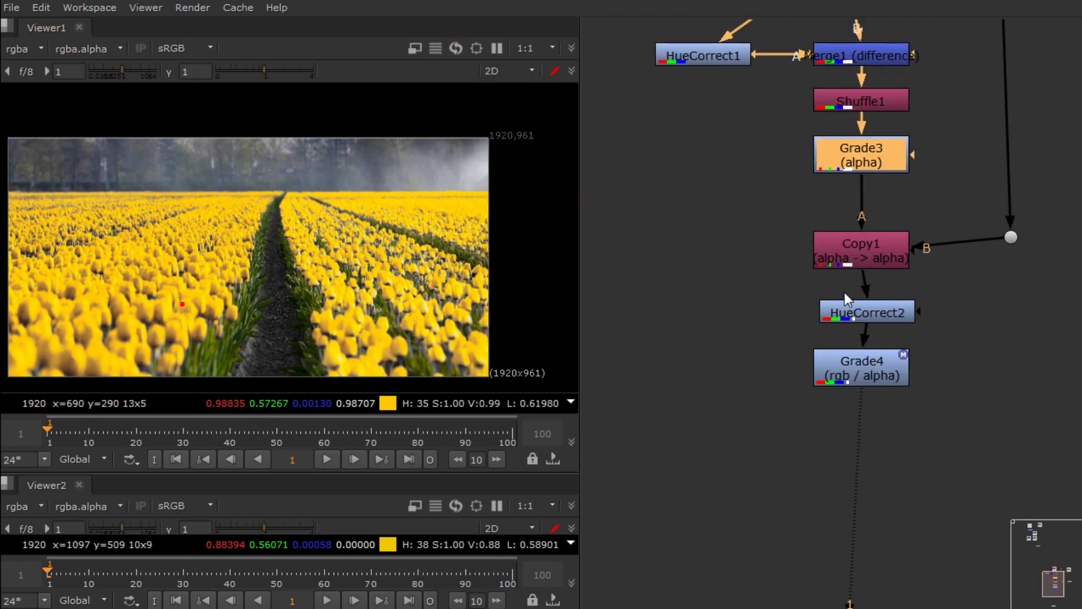
double_click(860, 364)
click(856, 517)
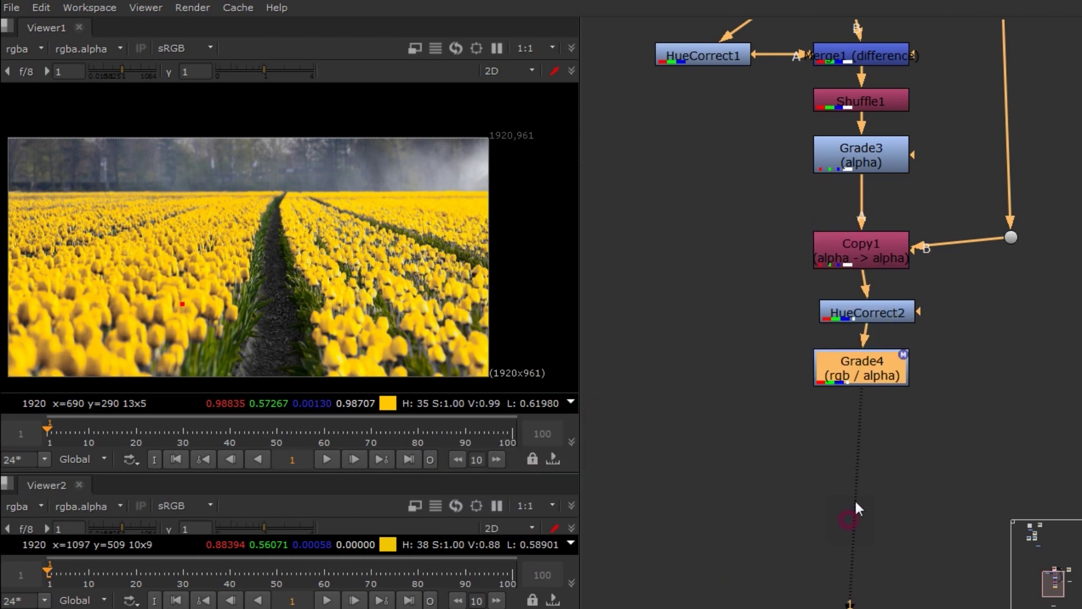
key(f)
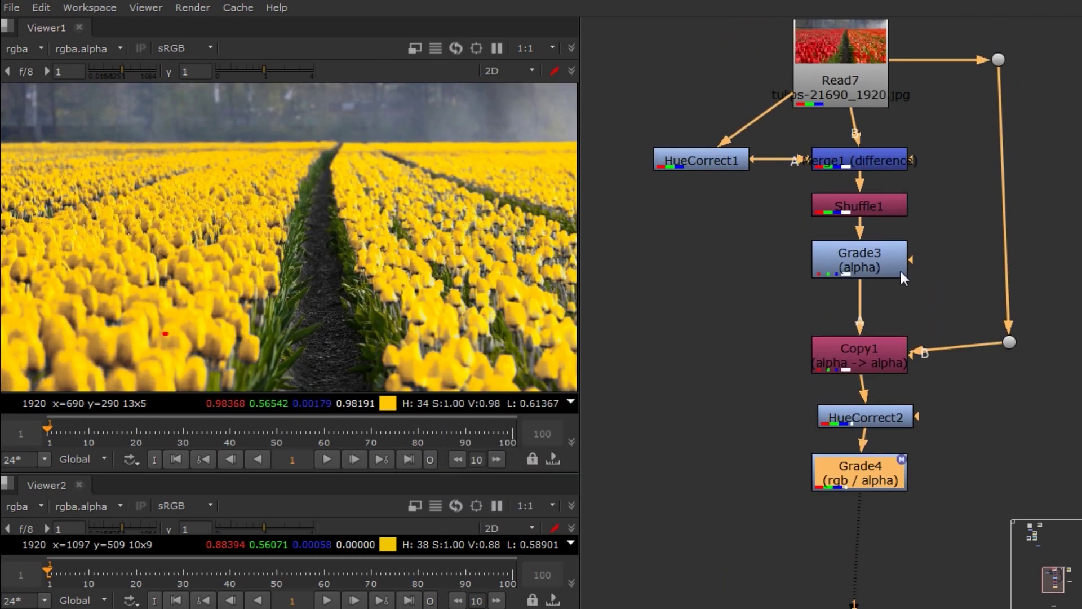
- Enlarge the first viewer to show the whole image and raise Grade3's whitepoint slightly
double_click(874, 265)
drag(336, 473, 331, 598)
drag(689, 82, 979, 287)
drag(579, 133, 974, 181)
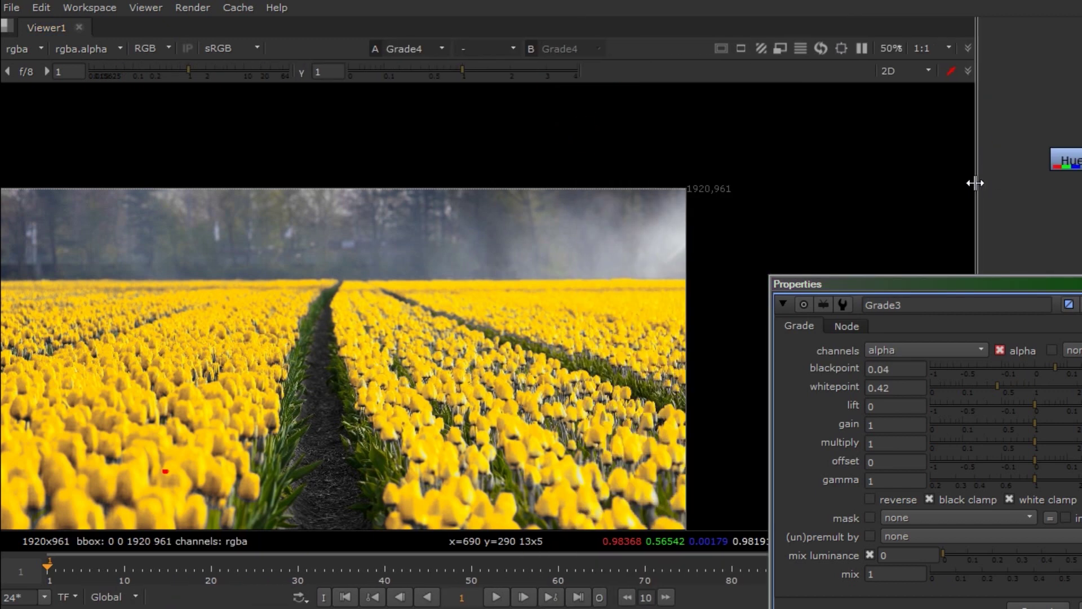
key(f)
drag(995, 293, 897, 187)
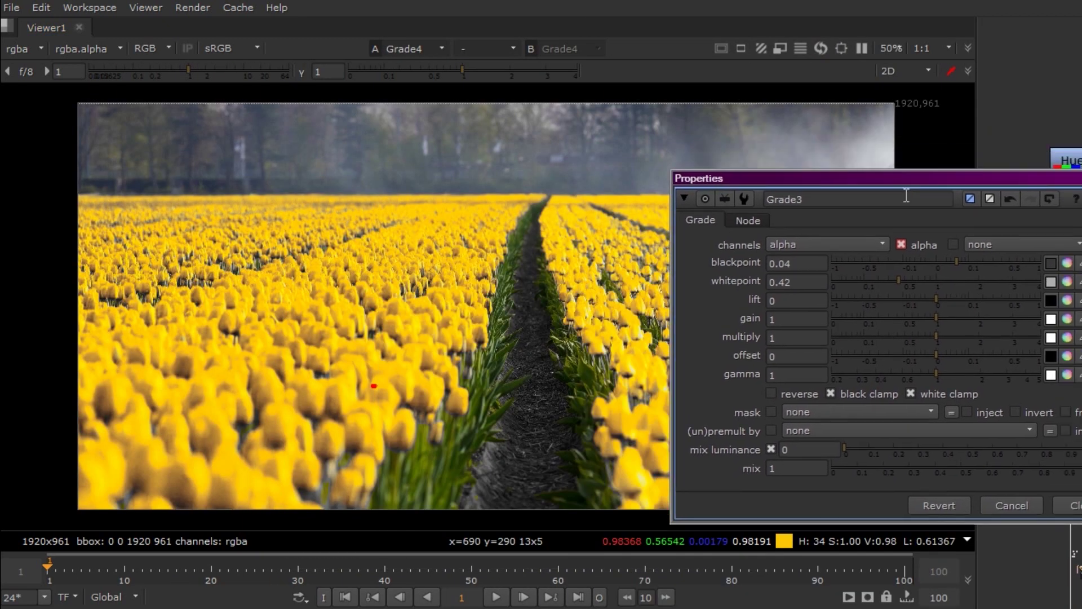
mouse_move(904, 283)
mouse_down()
mouse_move(925, 282)
mouse_move(868, 279)
mouse_move(905, 277)
mouse_up()
drag(920, 178, 546, 255)
click(602, 265)
- Compare the Grade4 result with the original Read7 image using the viewer's under wipe, moving the wipe across the image
middle_drag(1051, 325, 842, 388)
click(1003, 139)
key(1)
middle_drag(1022, 391, 991, 170)
click(1026, 316)
key(1)
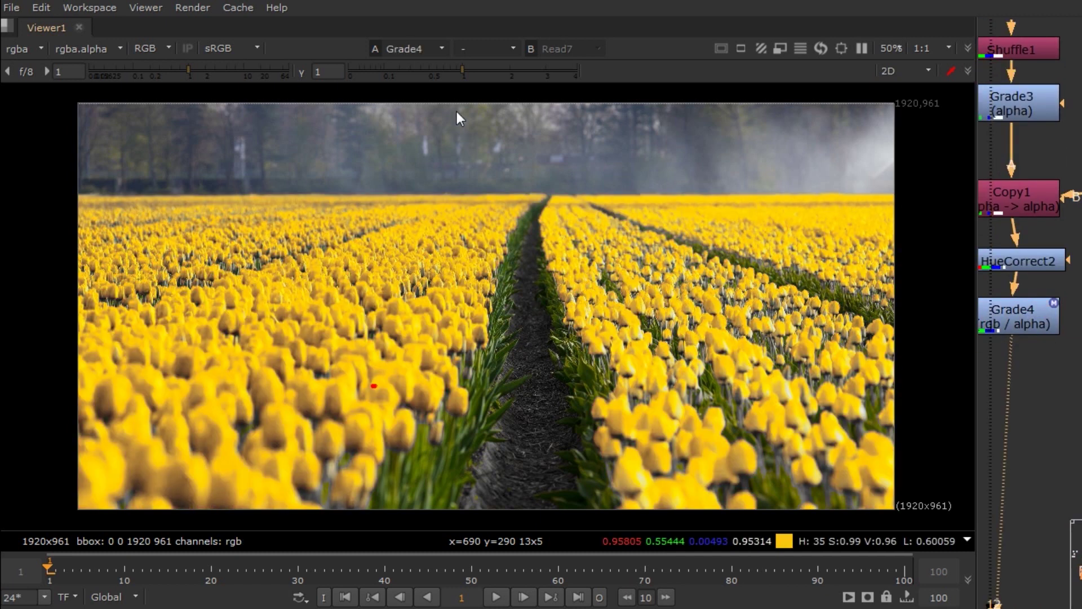
click(505, 48)
click(498, 83)
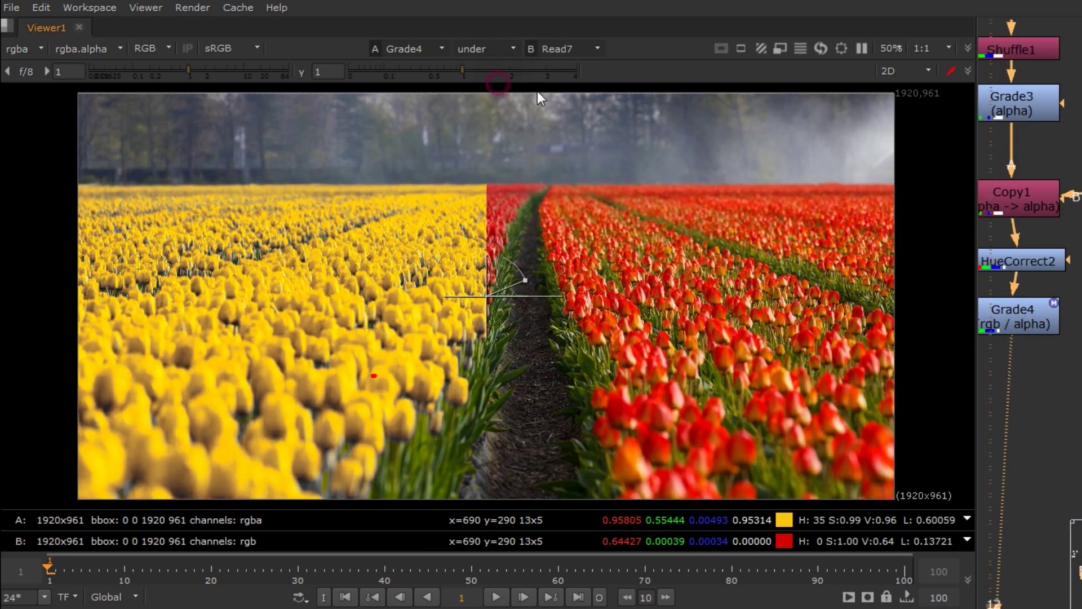
drag(497, 296, 5, 401)
- Make more room for the node graph and add a Saturation node below Grade4
scroll(1043, 361, down, 10)
click(984, 214)
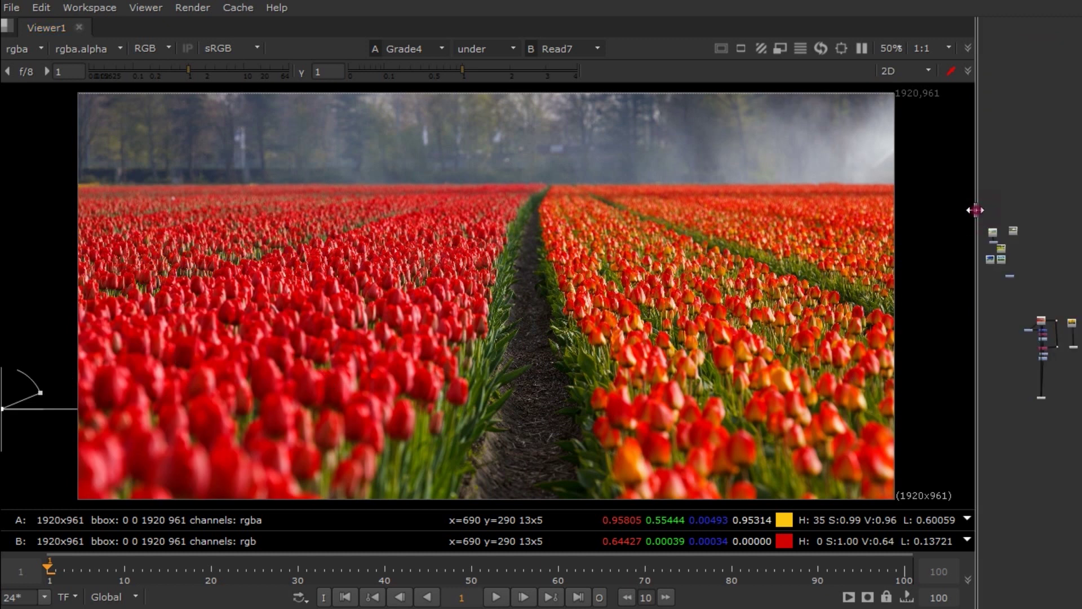
drag(977, 211, 531, 245)
scroll(615, 347, up, 8)
middle_drag(615, 347, 818, 377)
scroll(822, 386, up, 3)
key(Tab)
text(sat)
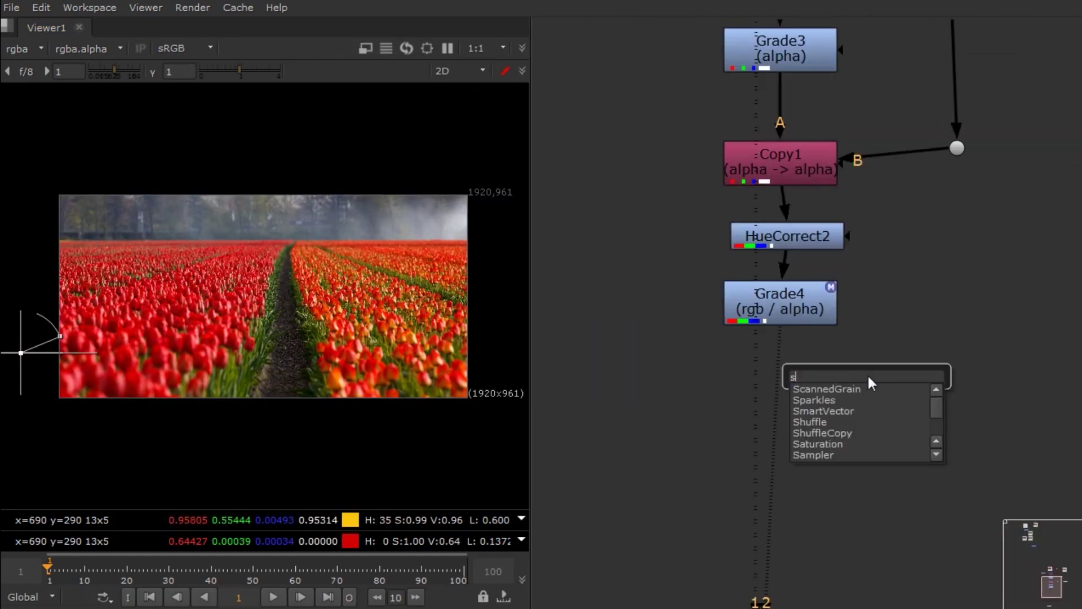
key(Return)
- Move the wipe to reveal the yellow tulips, view the Saturation node's output, and set its saturation to 1.42
drag(20, 352, 459, 353)
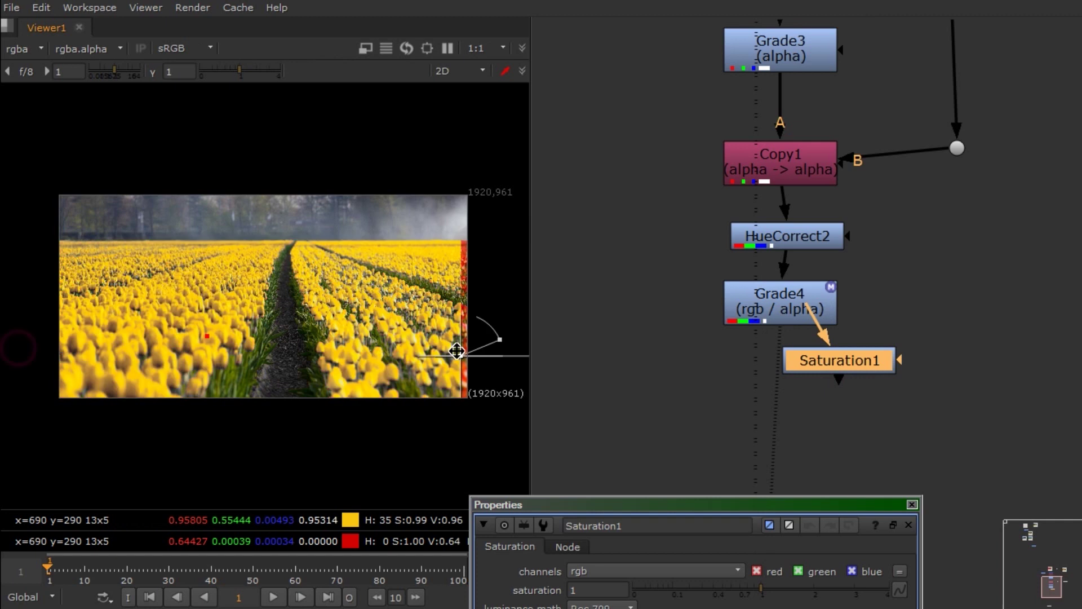
scroll(170, 316, up, 4)
drag(857, 363, 811, 383)
key(1)
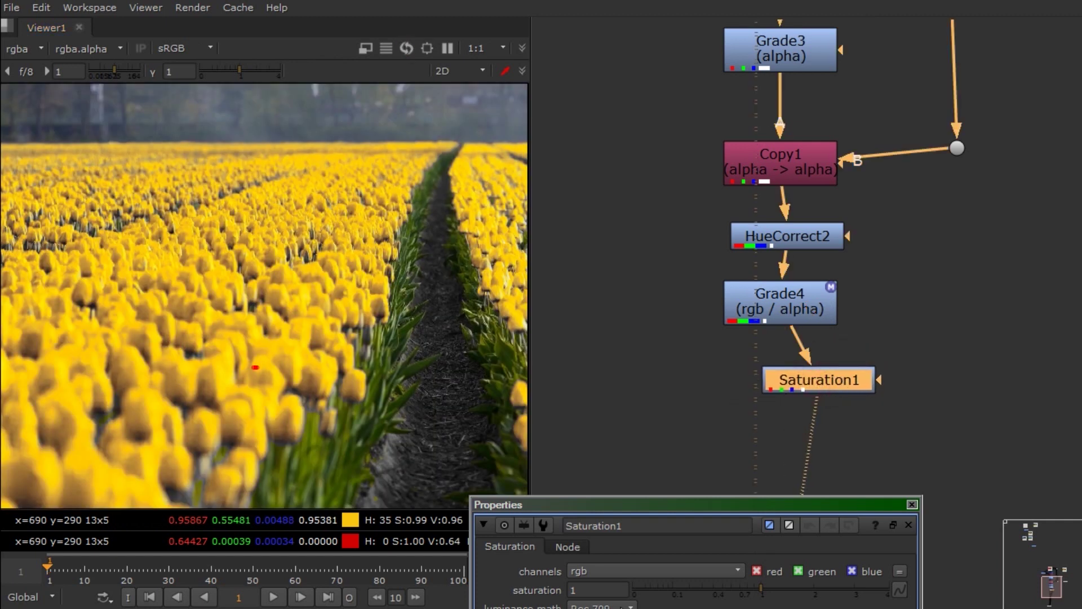
drag(709, 506, 722, 328)
drag(790, 410, 798, 410)
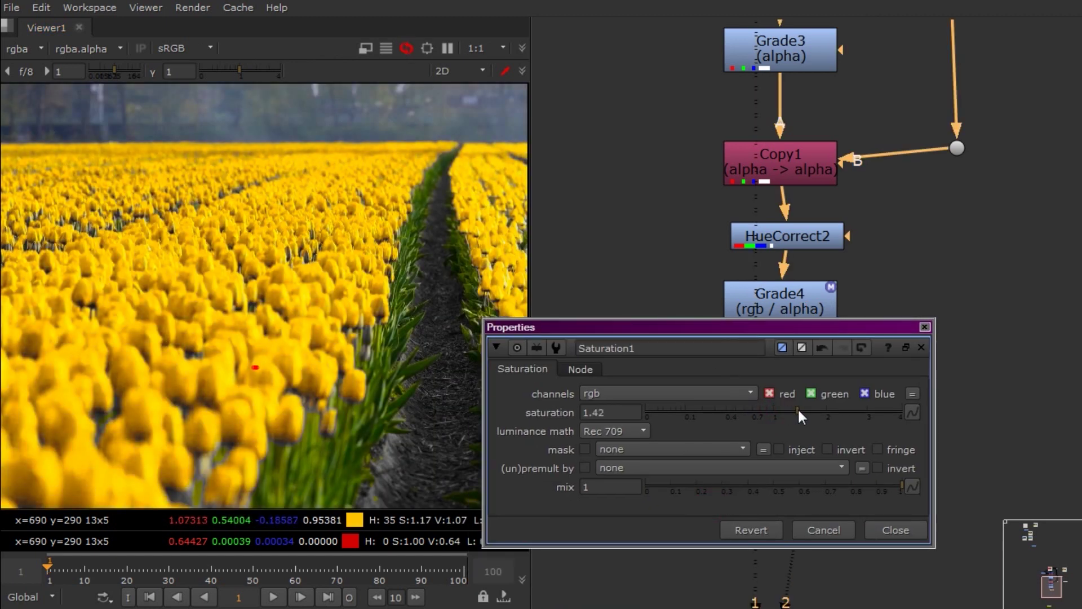
- Inspect the saturated yellow tulips up close and as a whole in an enlarged viewer
scroll(312, 306, down, 4)
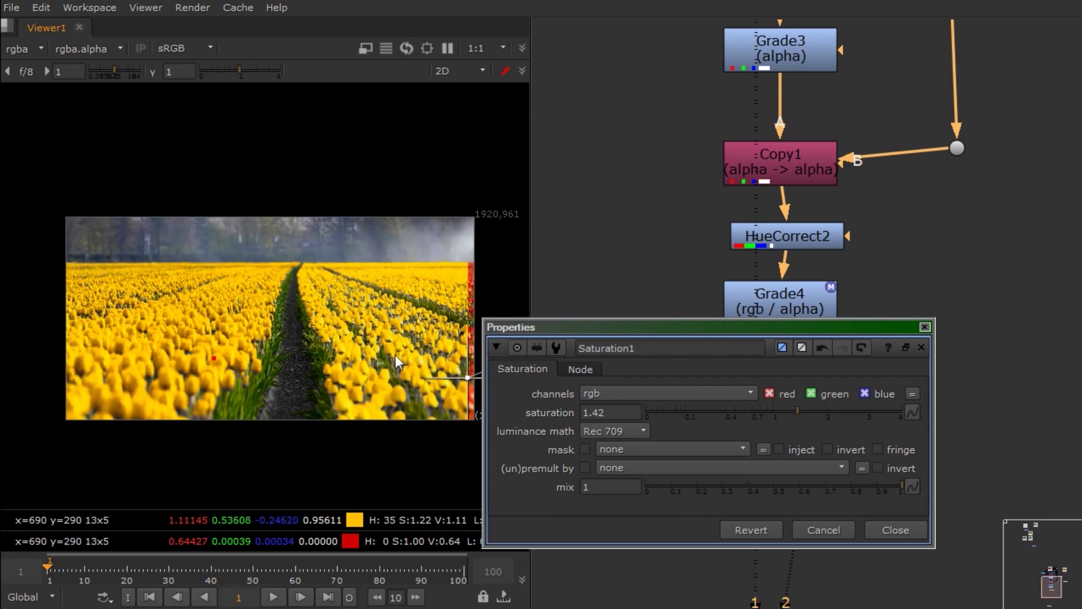
drag(739, 326, 857, 341)
scroll(333, 327, up, 4)
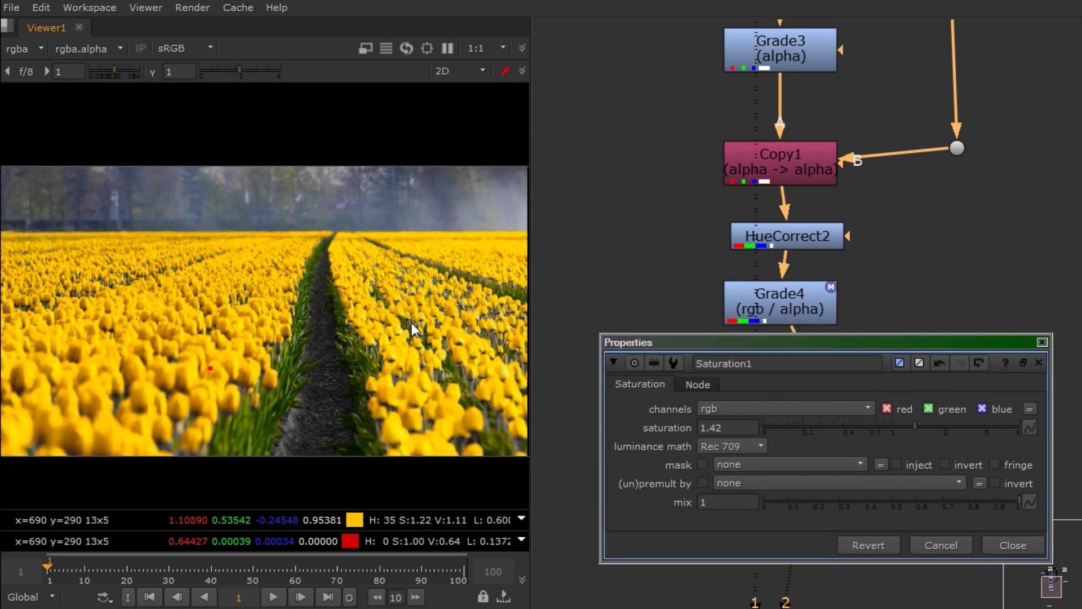
scroll(524, 366, down, 3)
drag(532, 177, 846, 181)
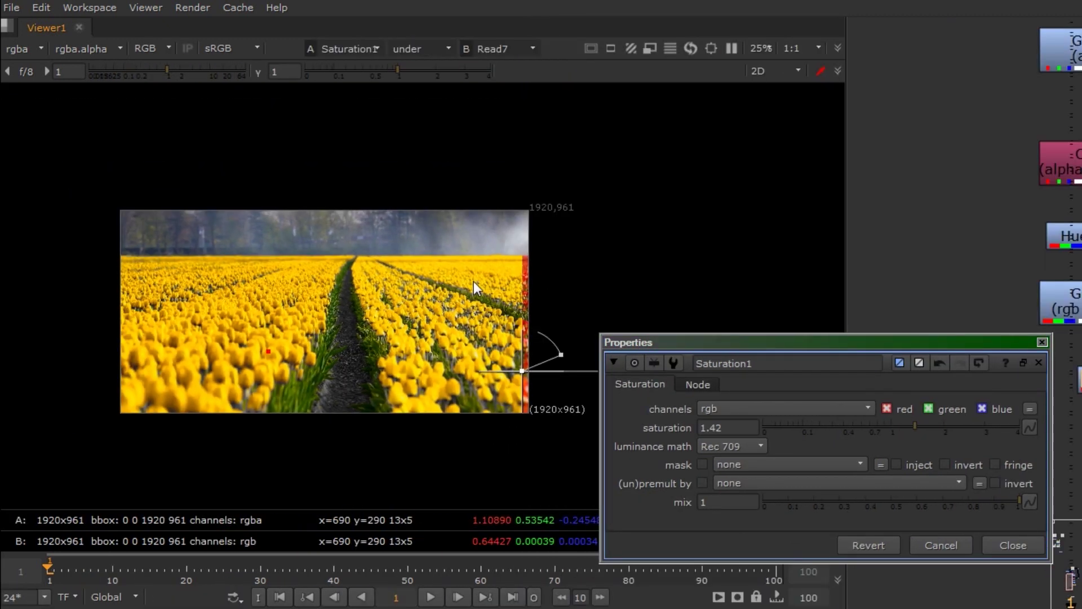
key(f)
drag(756, 343, 977, 608)
drag(818, 417, 1030, 386)
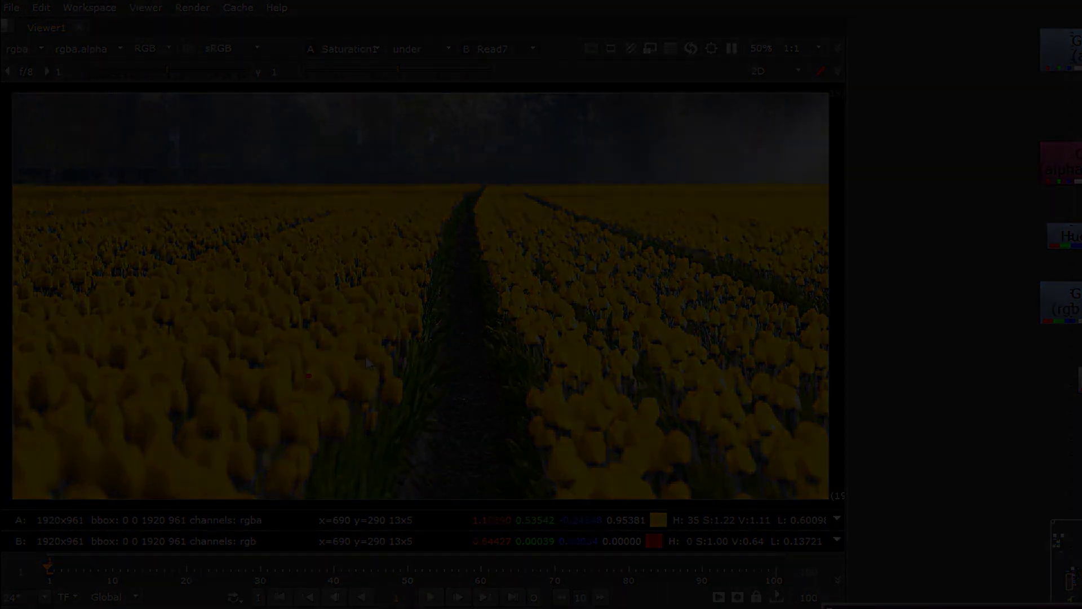